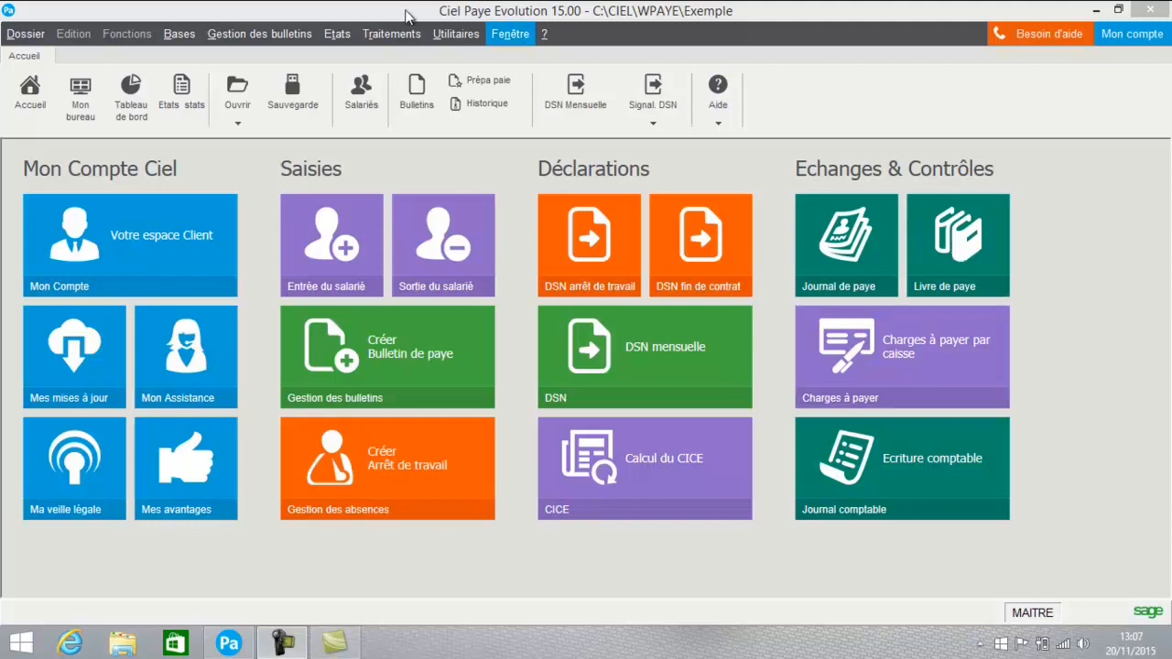
Create a new employee record with surname gerant and first name GERANT, and enter the street number in the address.
click(362, 92)
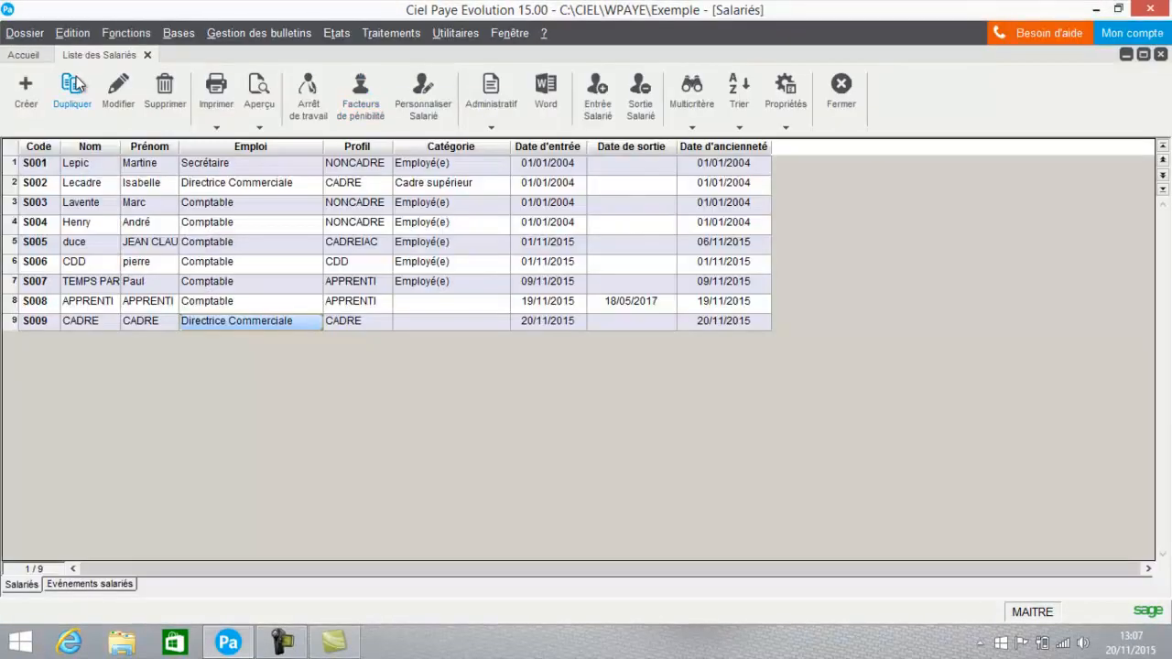
click(28, 87)
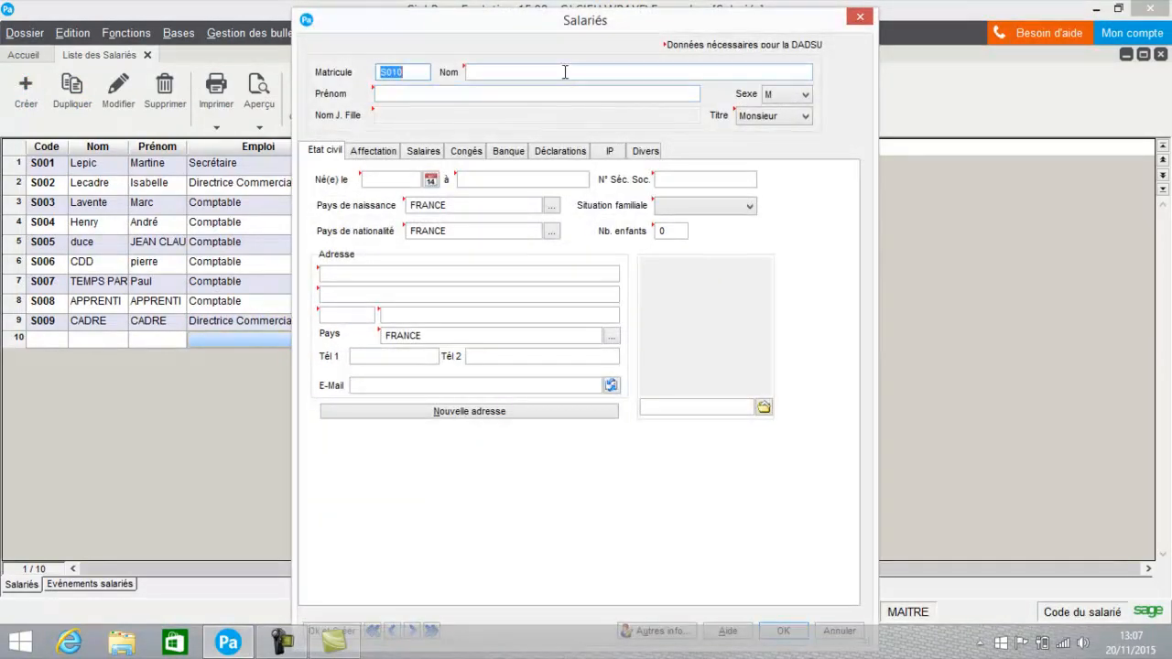
click(565, 72)
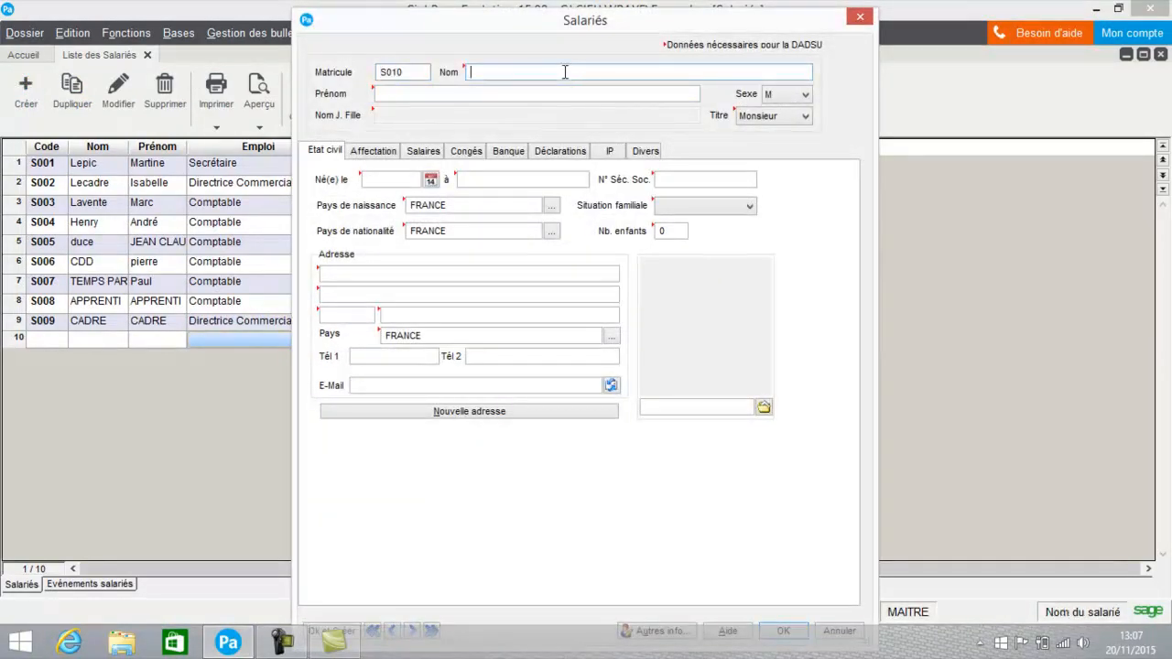
text(gerant)
key(Tab)
text(GERANT)
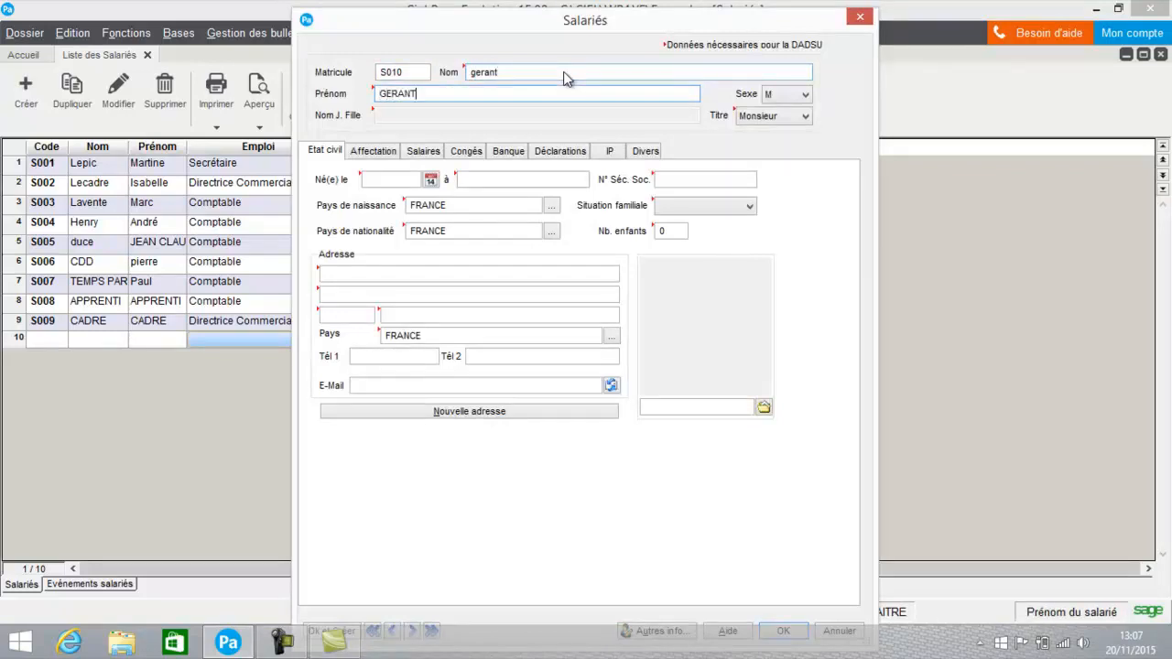
key(Tab)
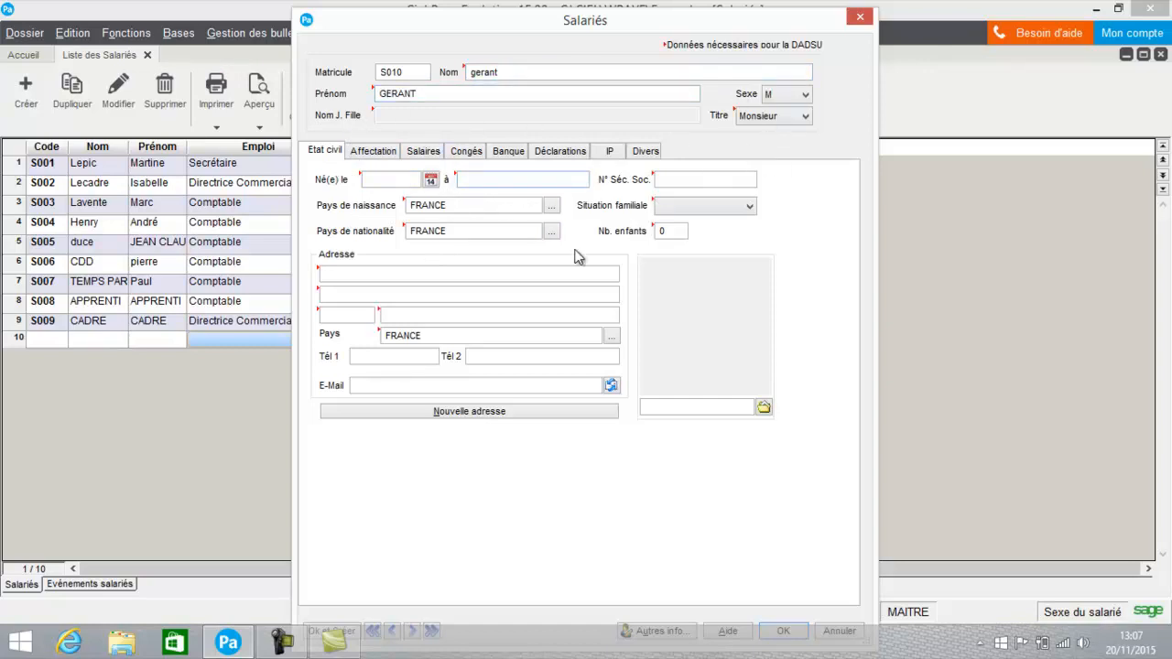
click(536, 274)
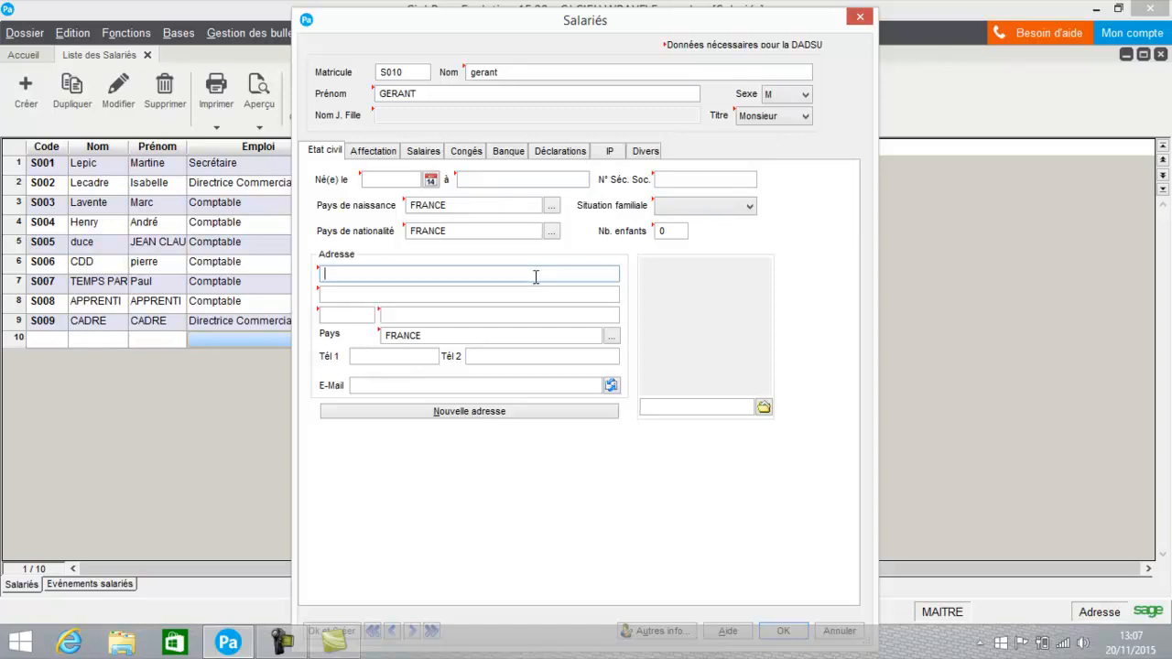
text(10)
Add a new job named Gérant to the job list and assign it as the employee's Emploi.
click(382, 154)
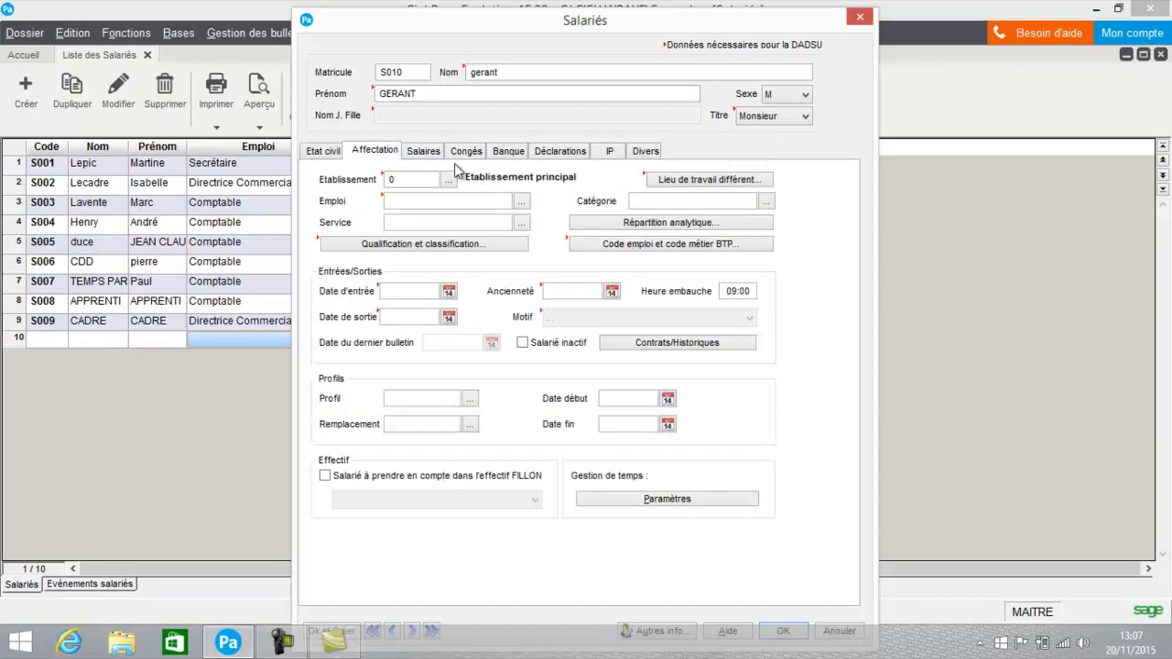
click(521, 201)
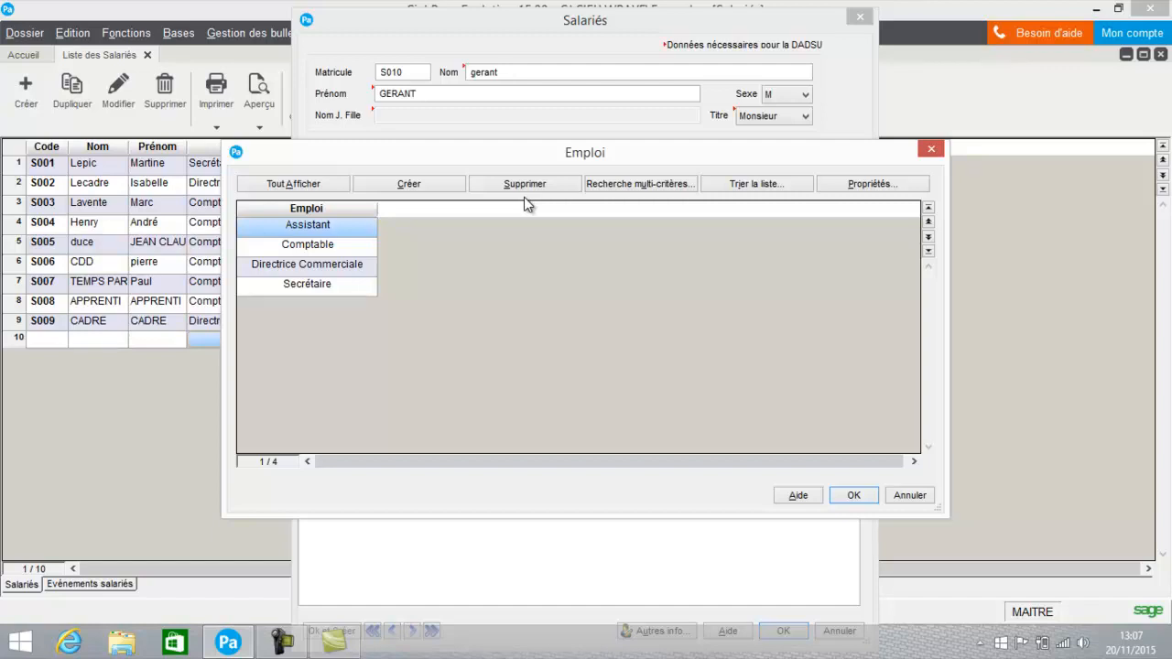
click(408, 182)
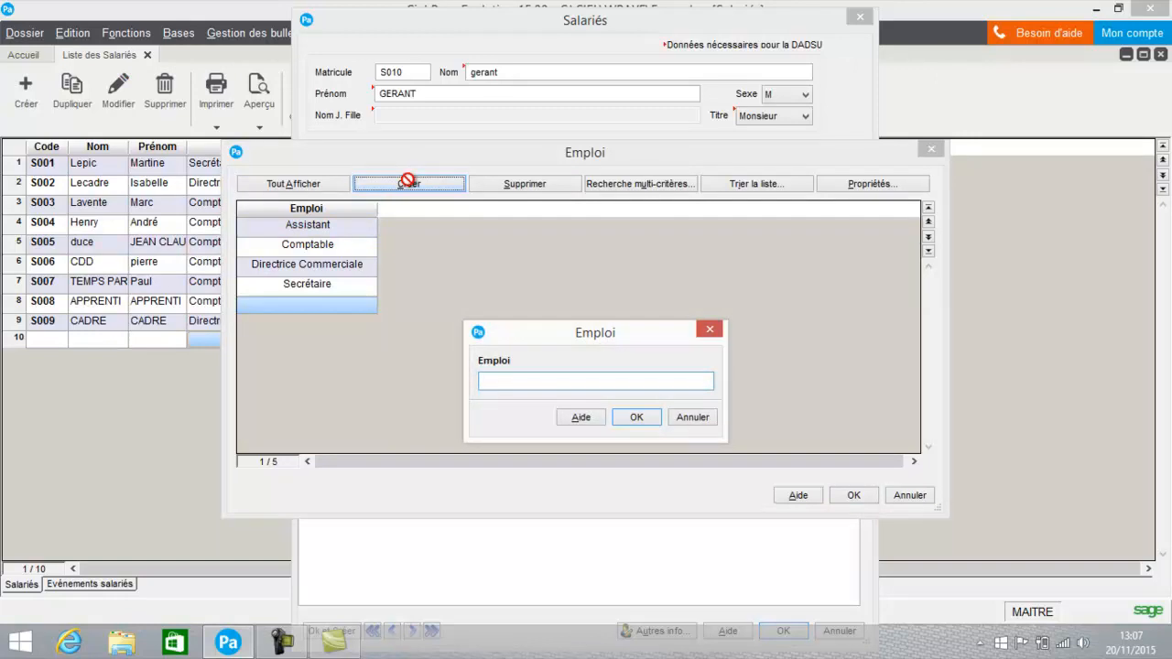
text(g)
key(BackSpace)
text(Gérant)
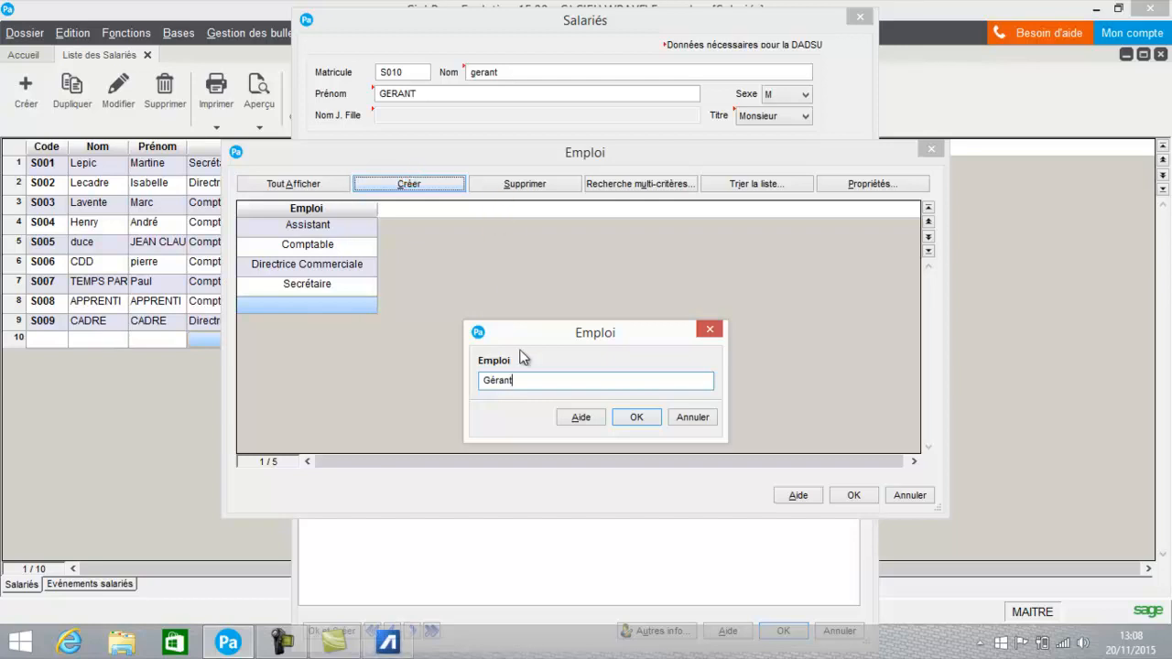
click(644, 419)
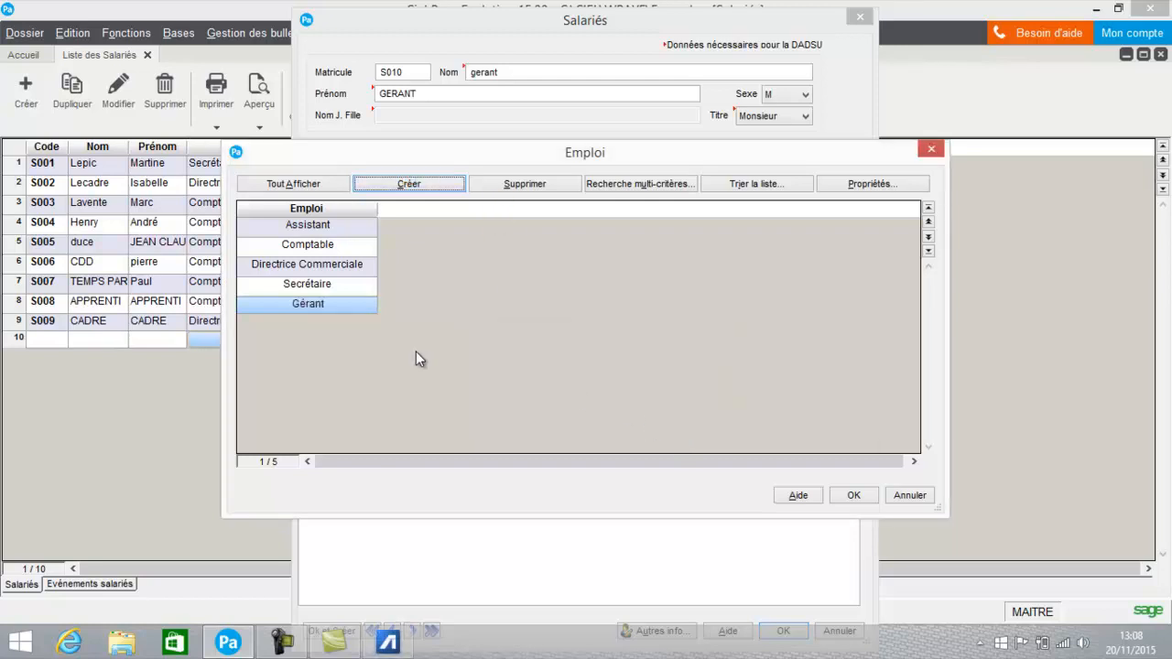
click(851, 496)
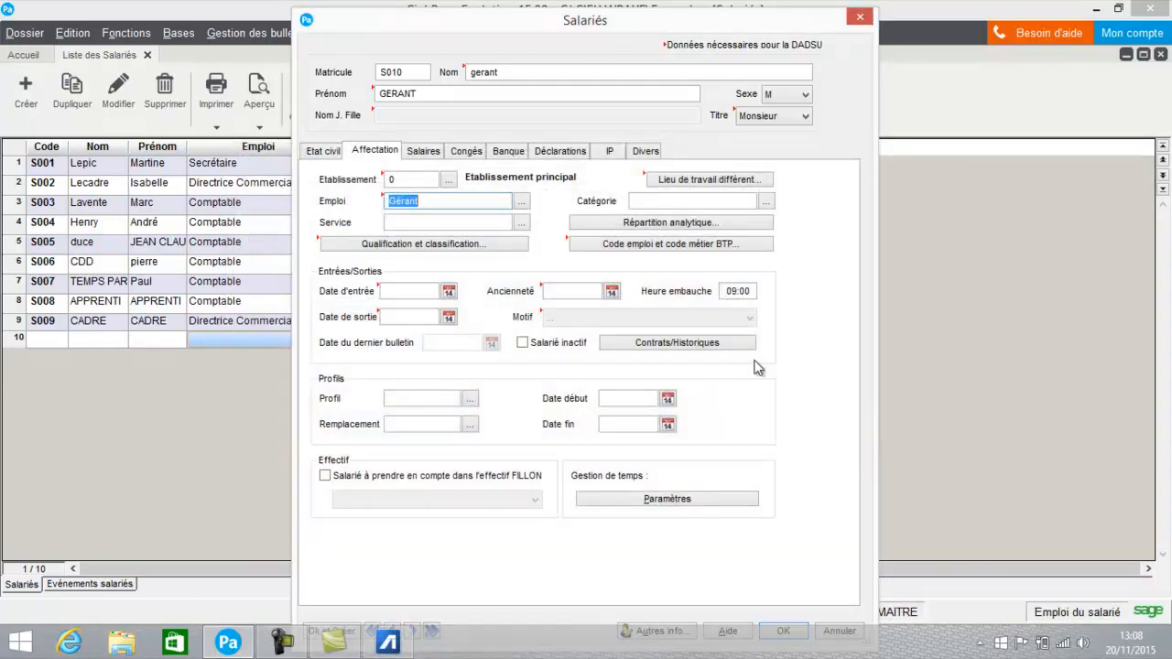
Set the employee's Catégorie to Cadre supérieur.
click(765, 201)
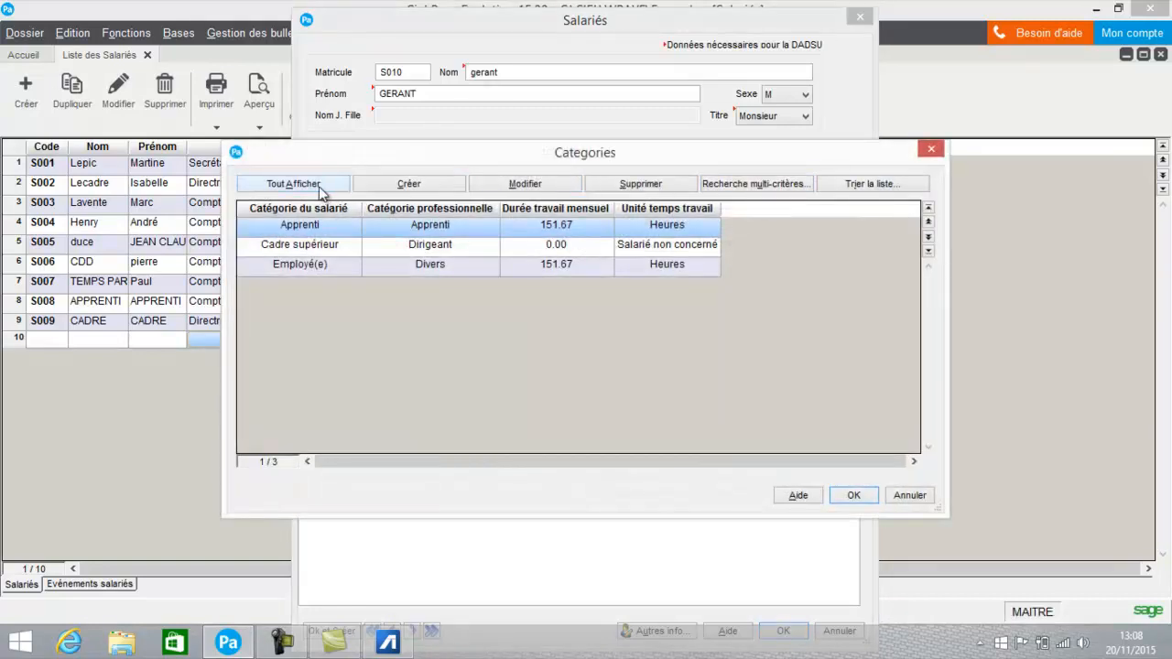
click(349, 250)
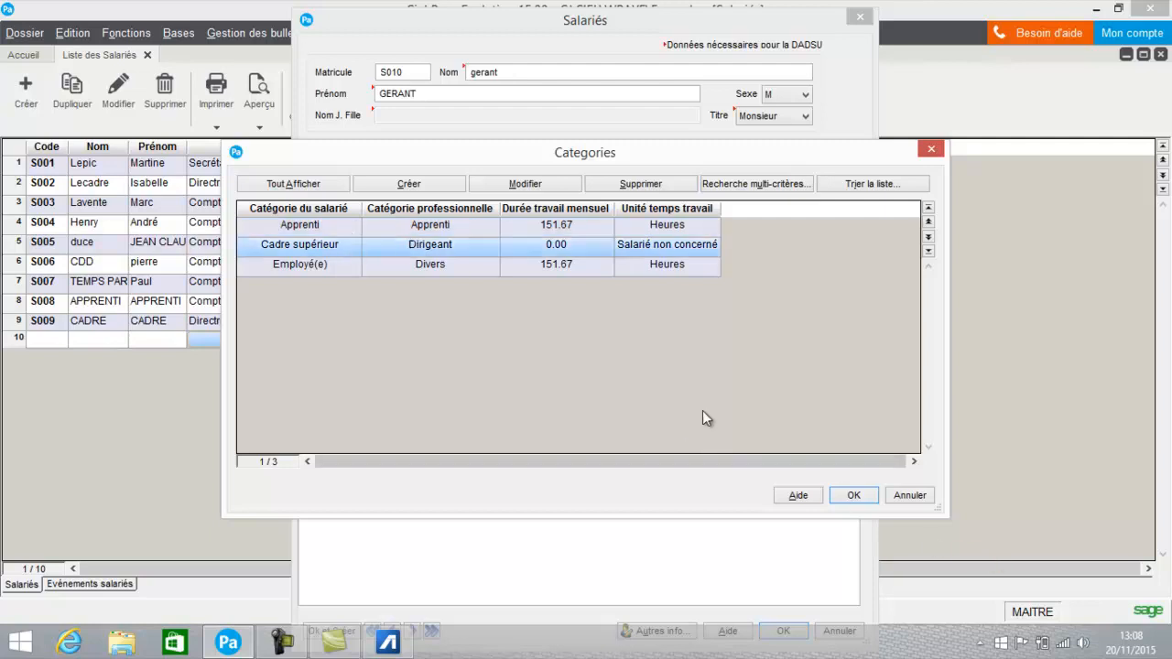
click(854, 495)
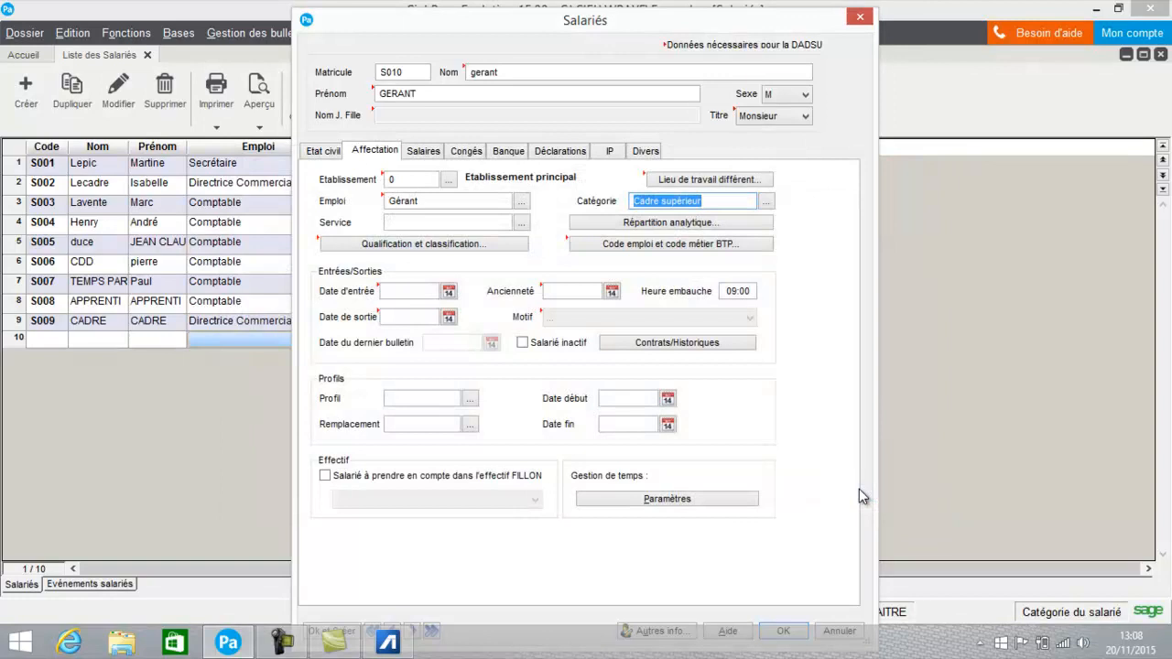
Review the employee's qualification and classification fields, and the PCS ESE job code and BTP trade code fields.
click(494, 247)
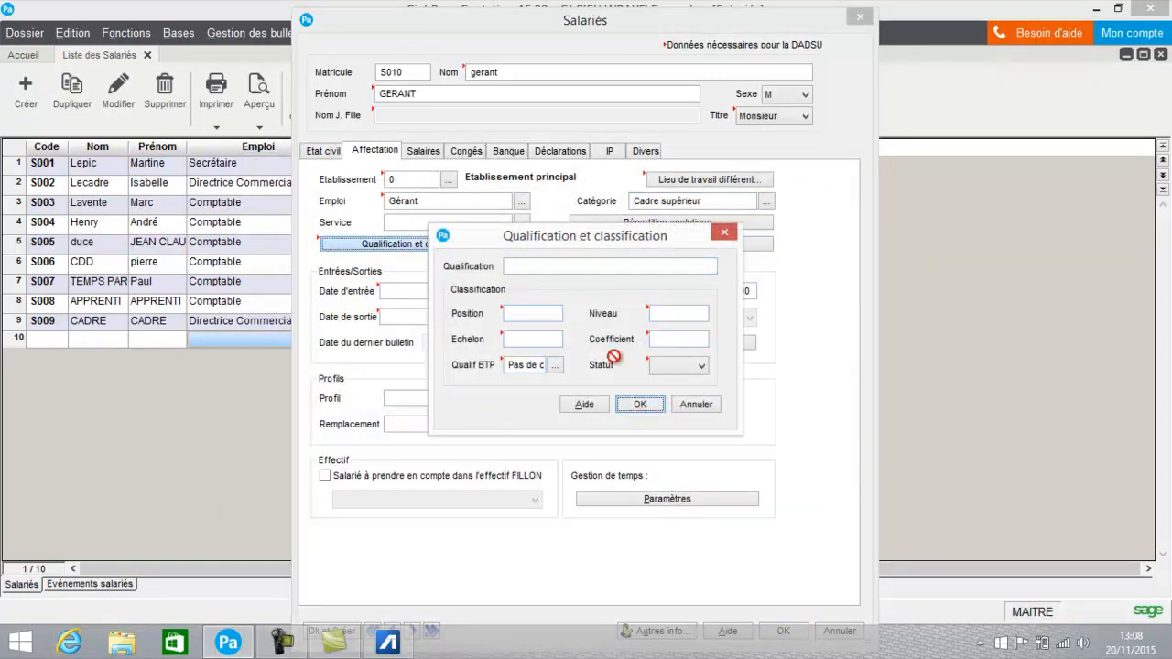
click(640, 405)
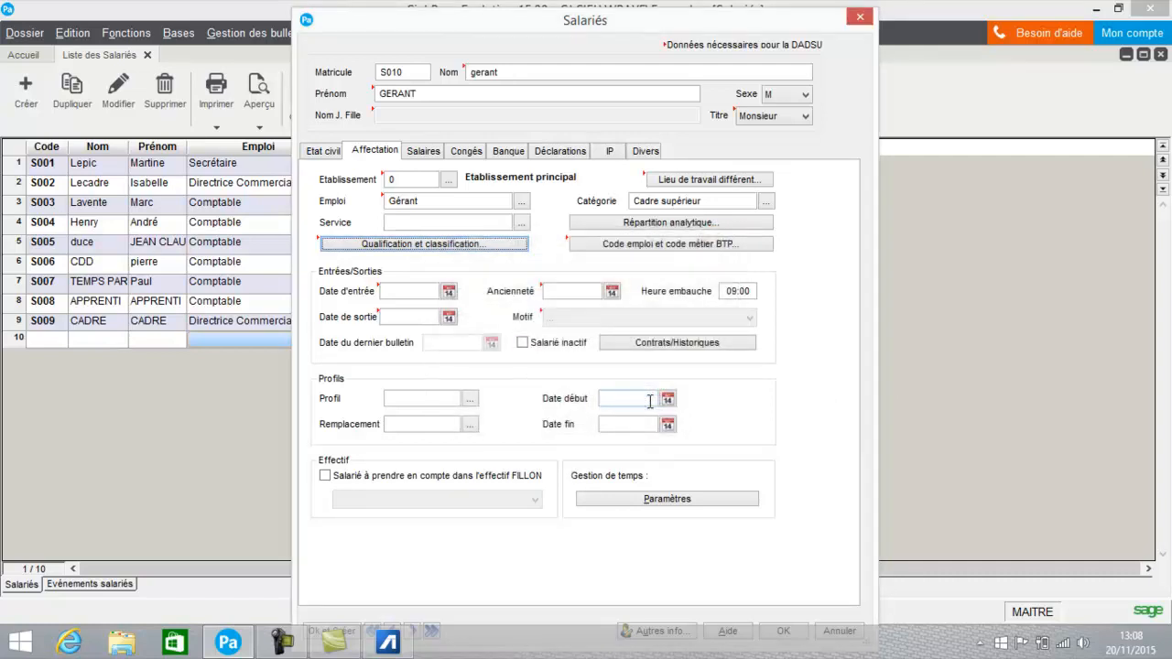
click(624, 245)
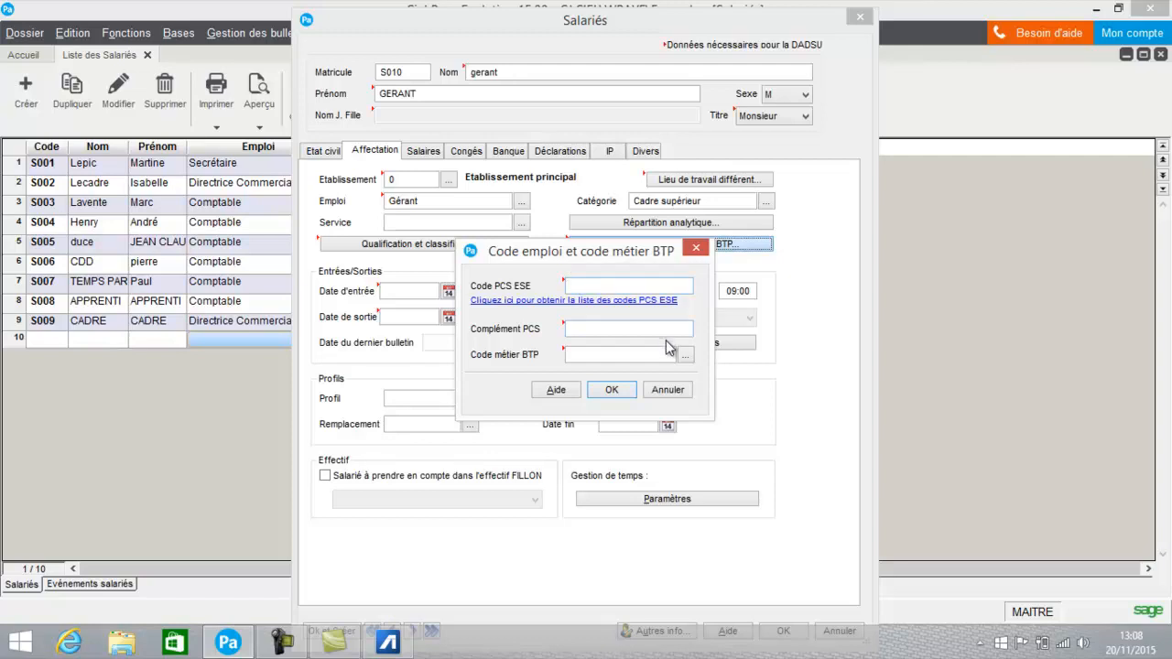
click(612, 390)
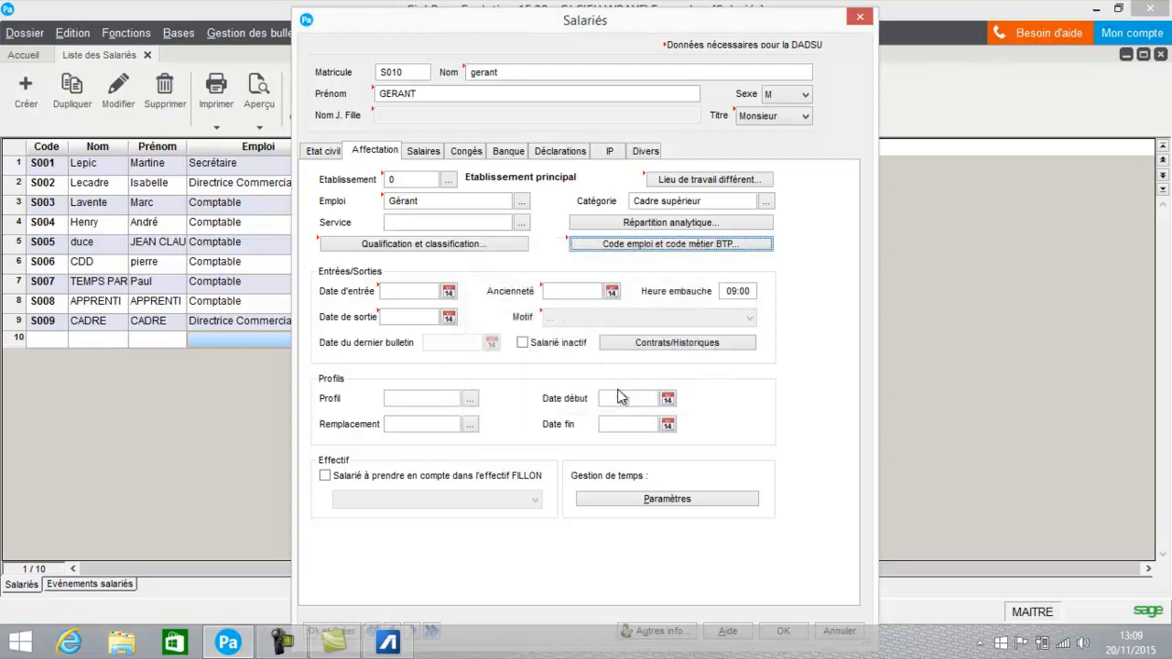
Set the employee's Date d'entrée to 02/11/2015.
click(449, 291)
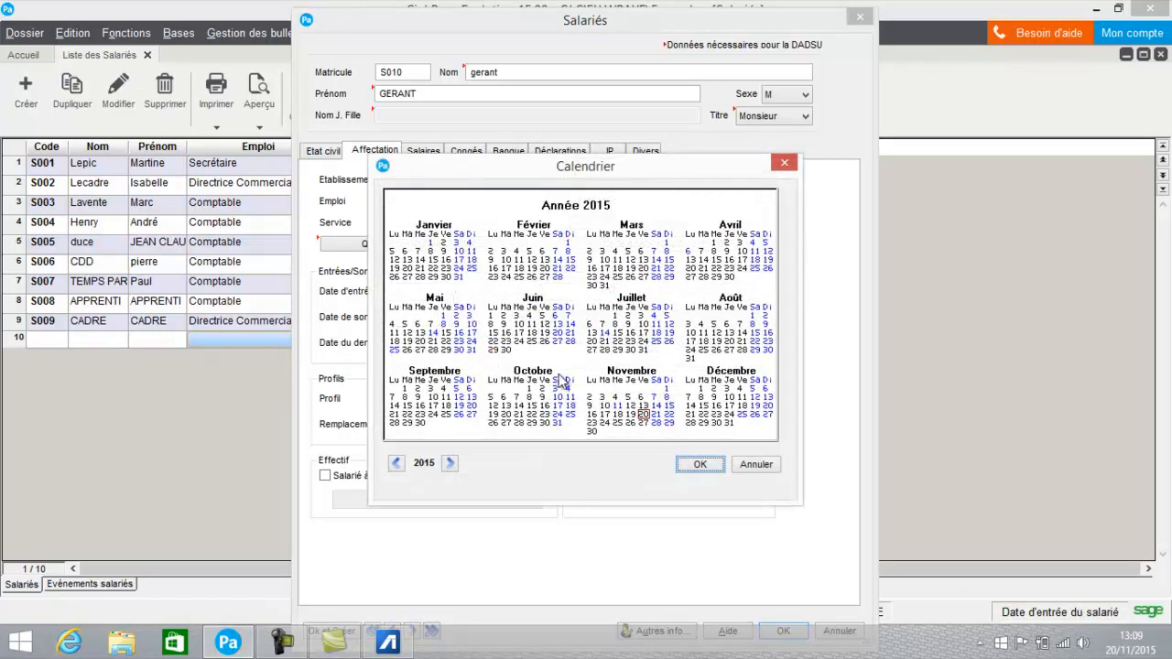
click(589, 397)
click(700, 465)
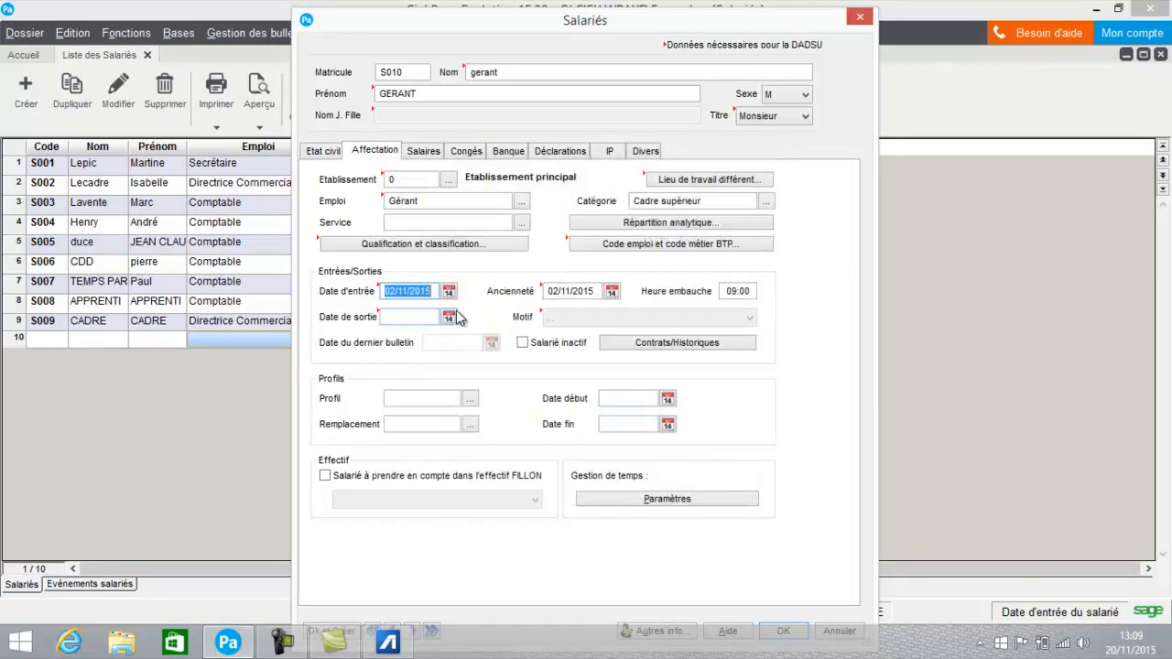
Assign the GERANT (Gérant cadre) payroll profile to the employee.
click(470, 398)
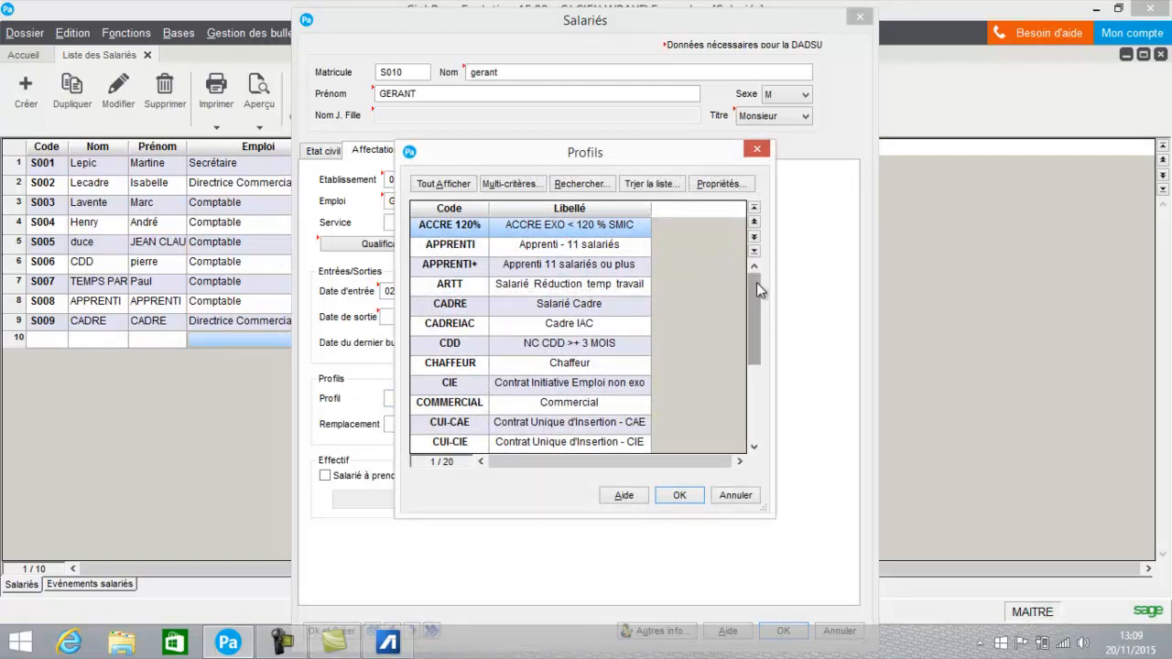
drag(756, 282, 756, 330)
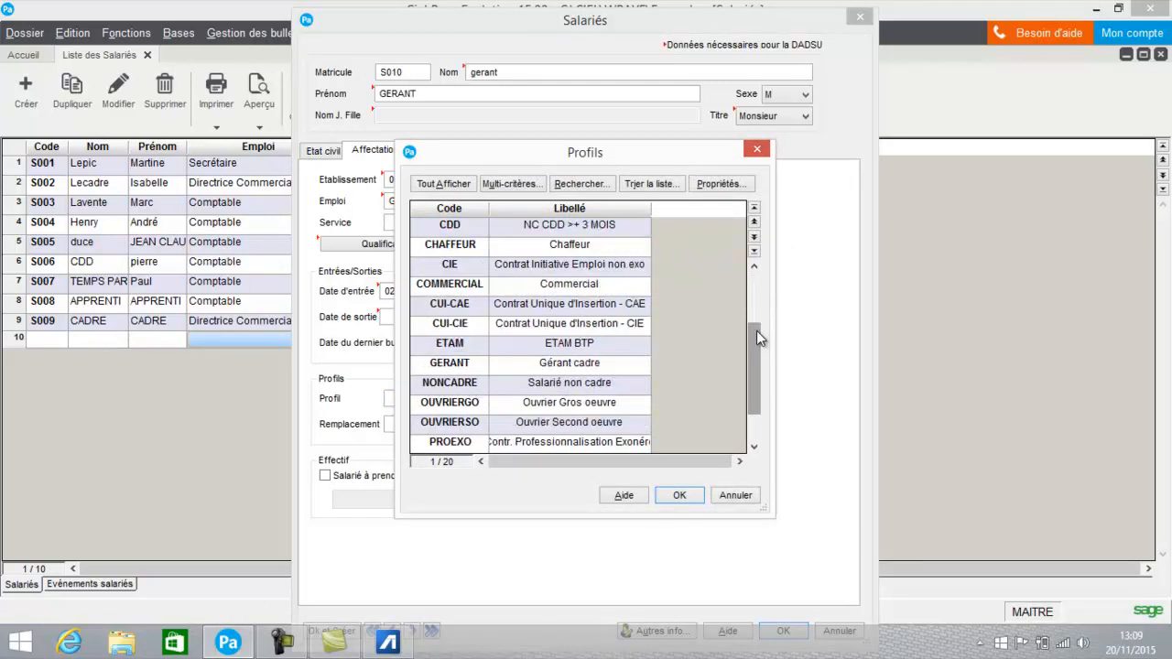
click(584, 366)
click(683, 497)
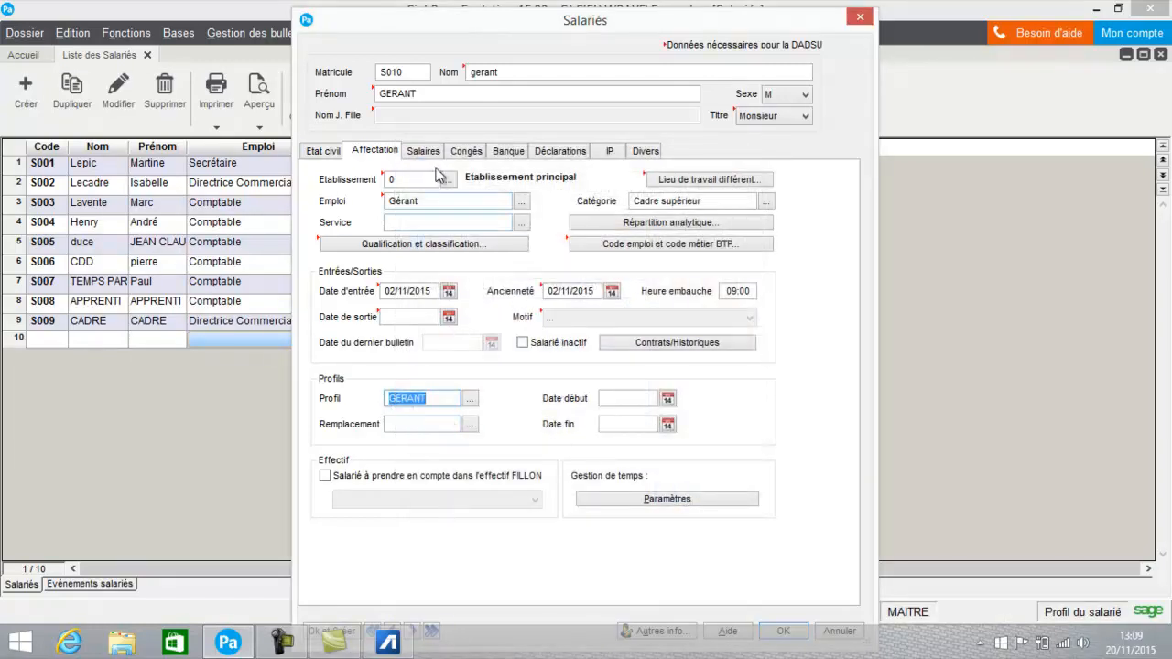
Set the employee's Rémunération contractuelle to 3500 in the salary details.
click(434, 154)
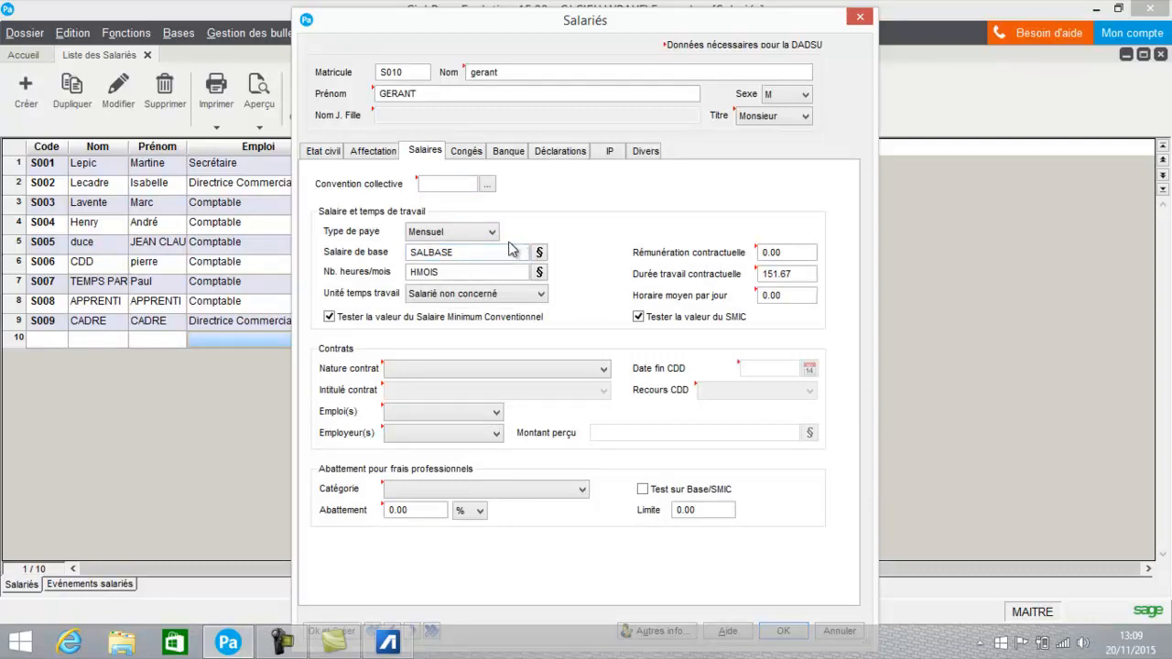
click(806, 252)
drag(805, 252, 717, 256)
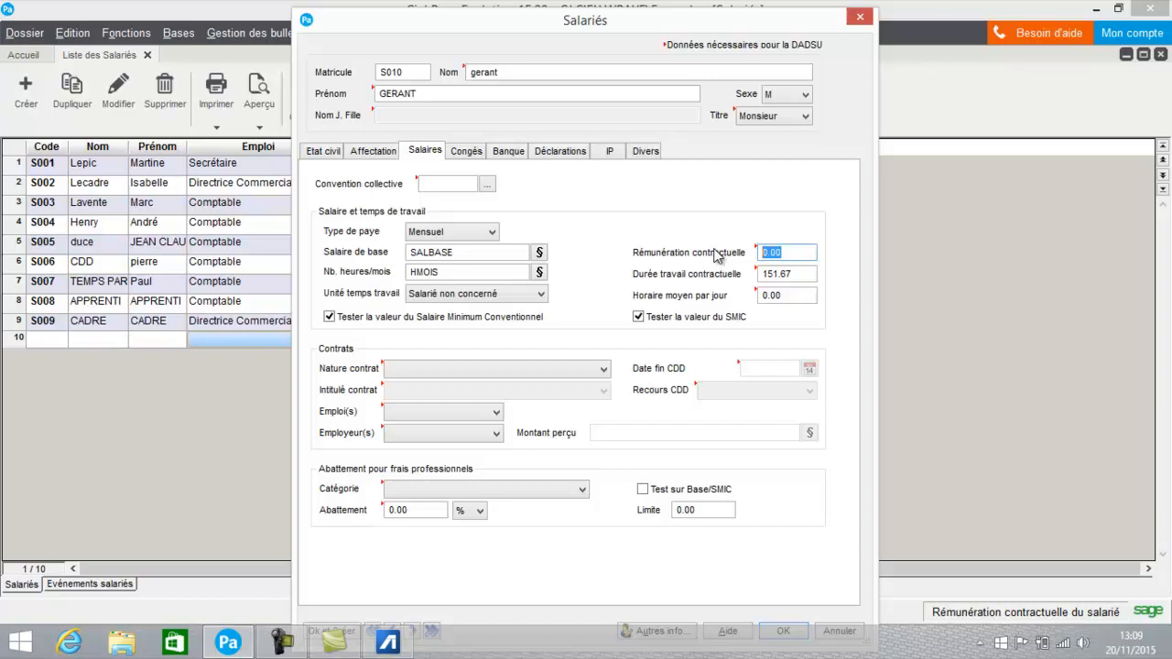
text(3500)
key(Tab)
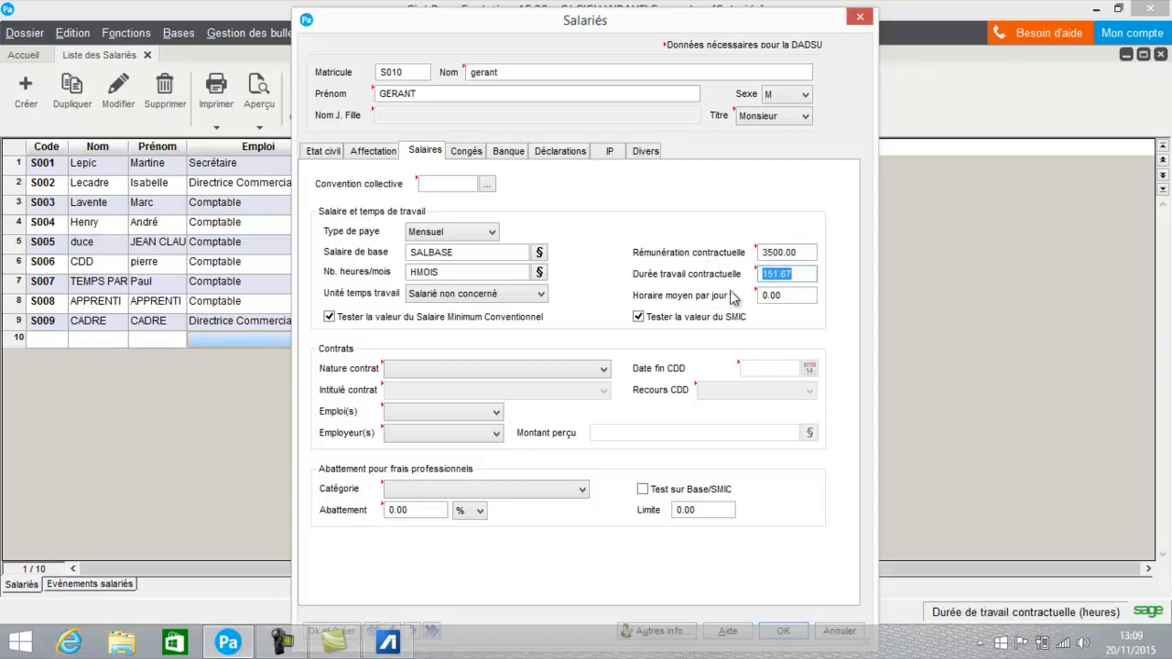
Set the contract nature to Contrat à durée indéterminée and its title to Autres Contrats.
click(466, 368)
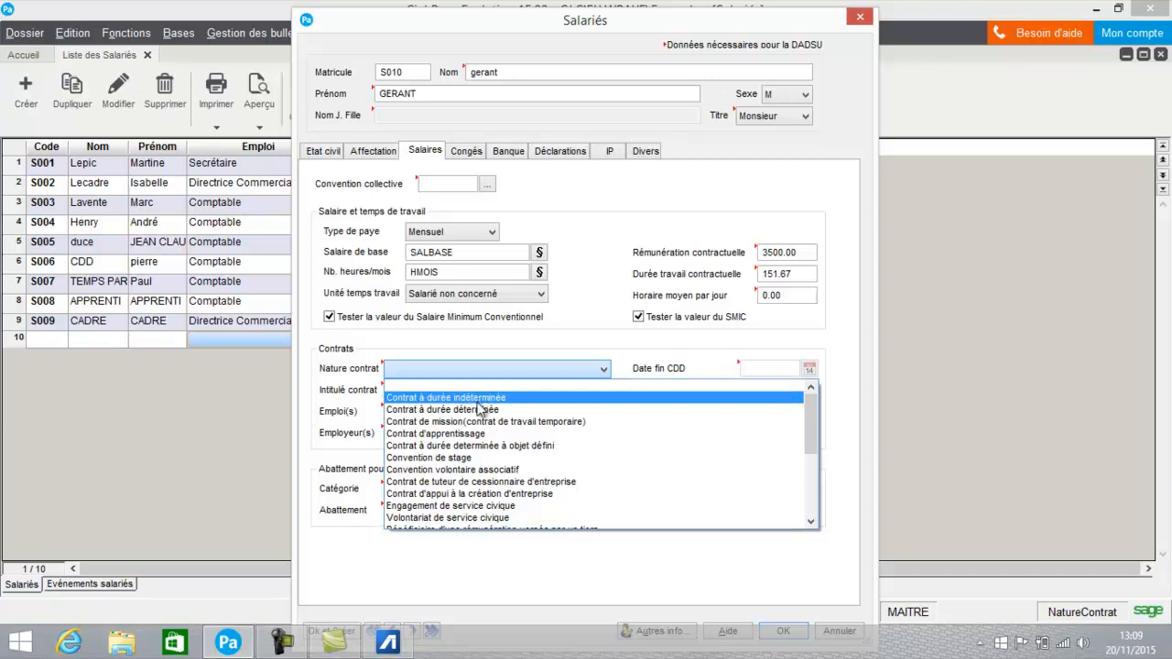
click(477, 400)
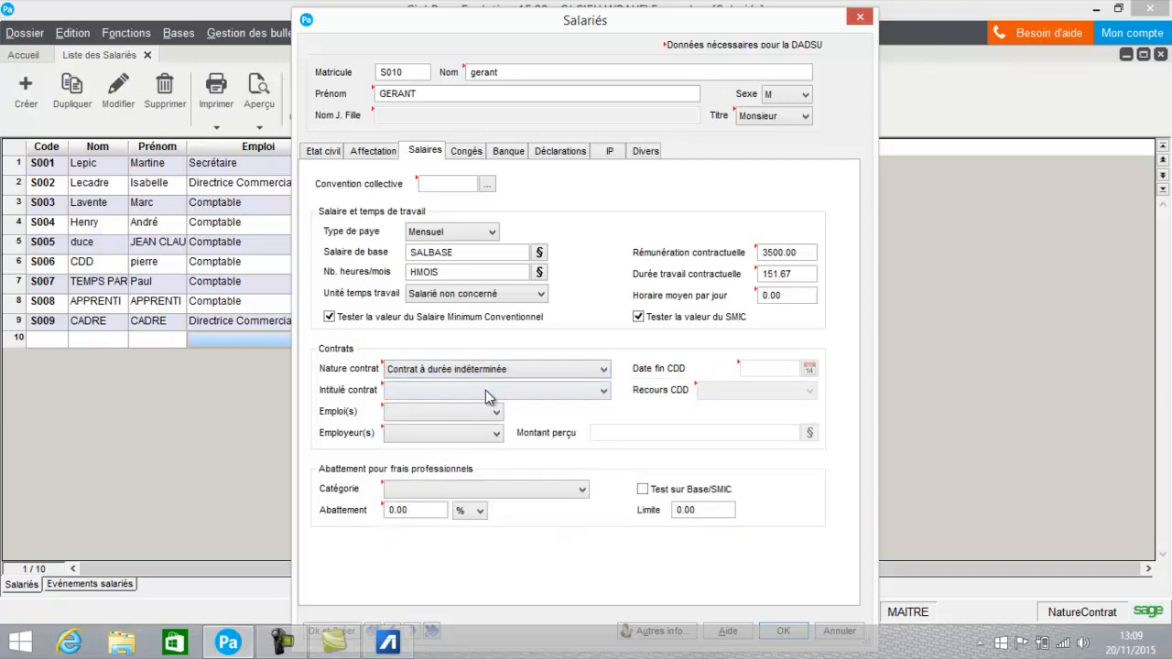
click(489, 390)
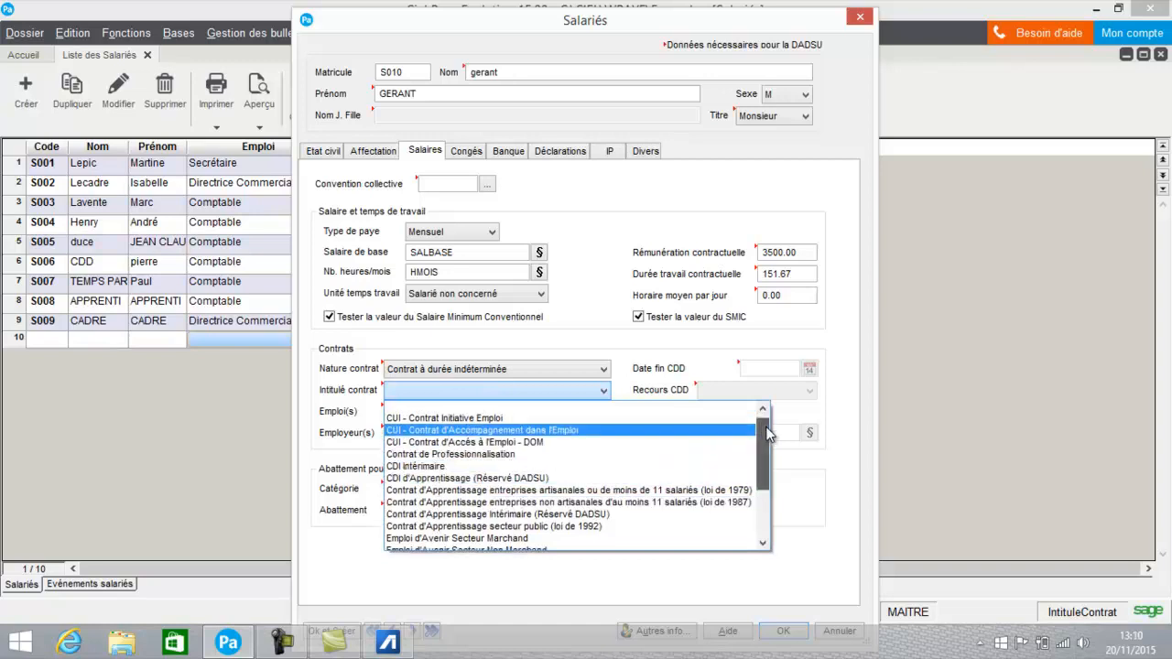
scroll(746, 486, down, 3)
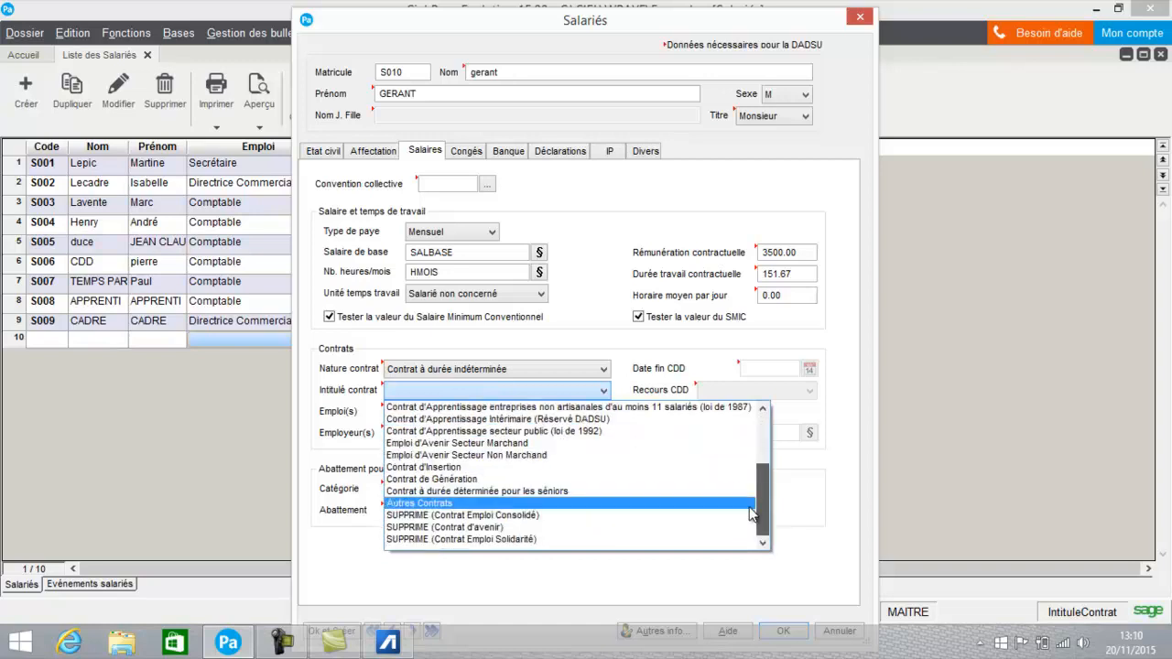
click(447, 502)
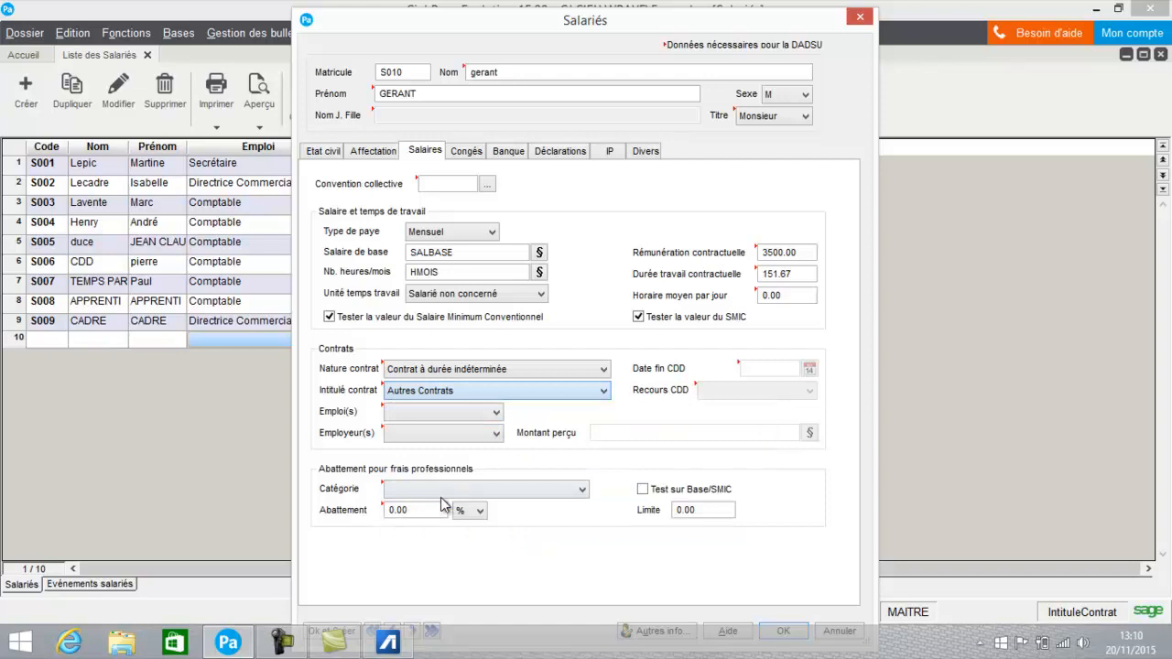
Set the contract's Emploi(s) to Emploi unique and its Employeur(s) to Employeur unique.
click(491, 412)
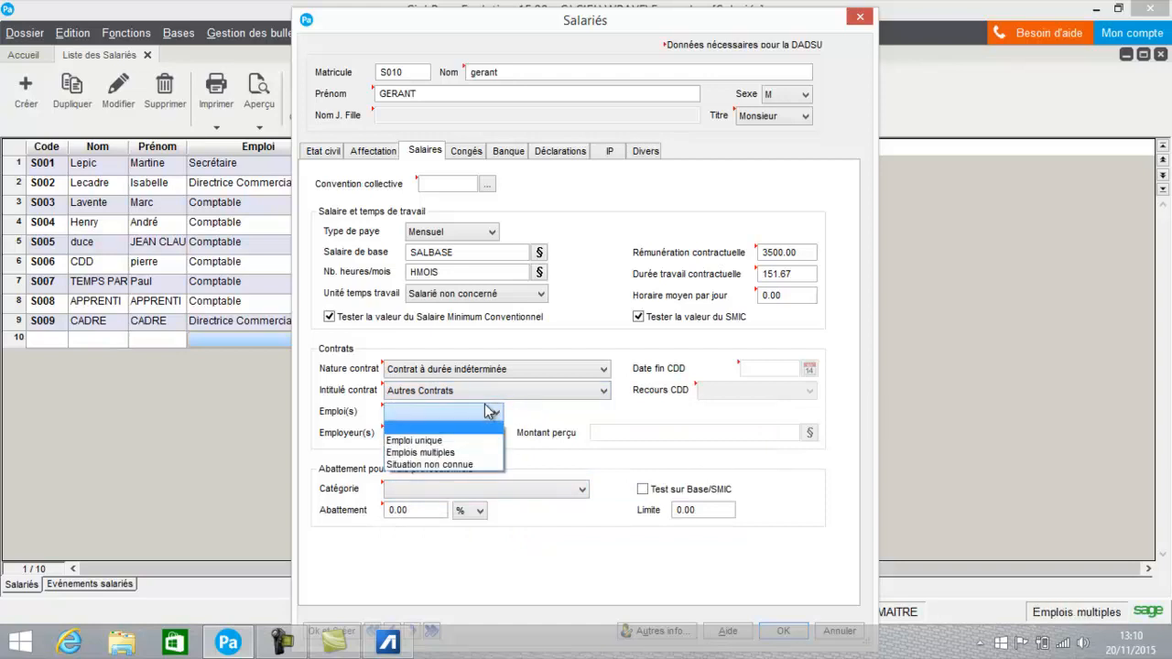
click(474, 442)
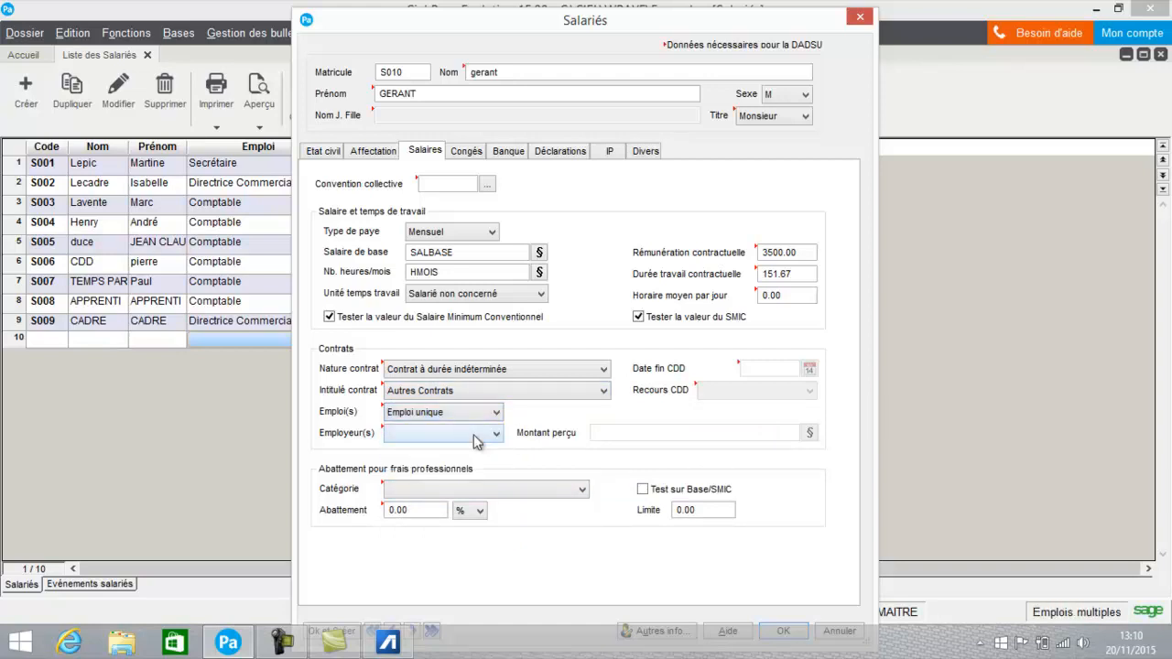
click(467, 433)
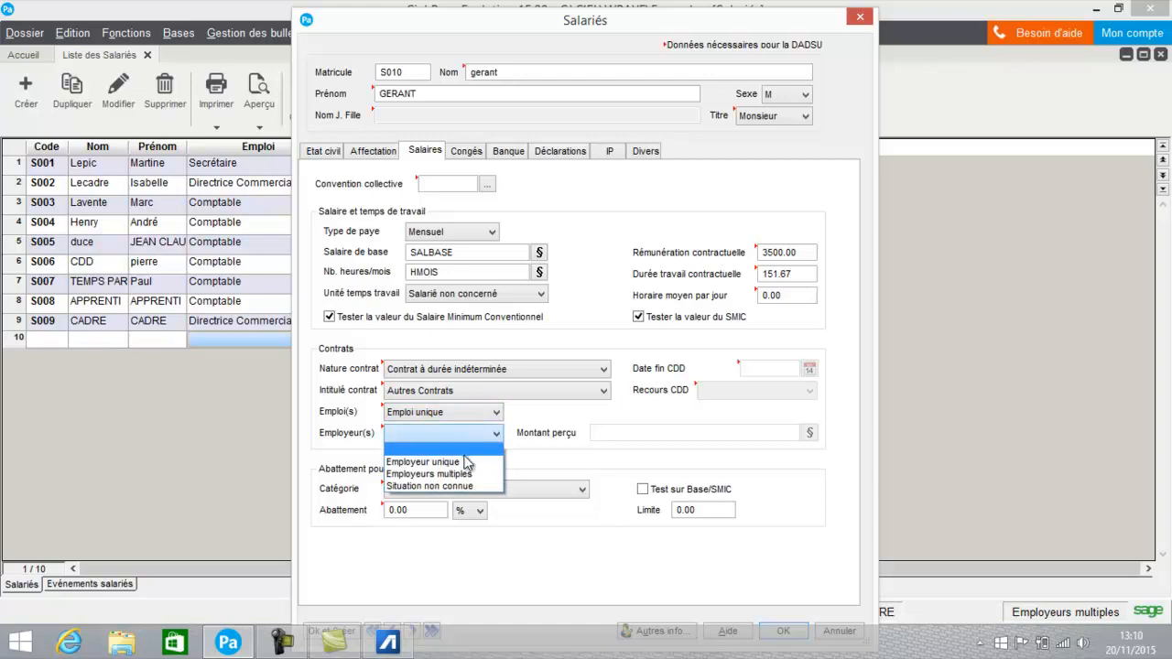
click(466, 462)
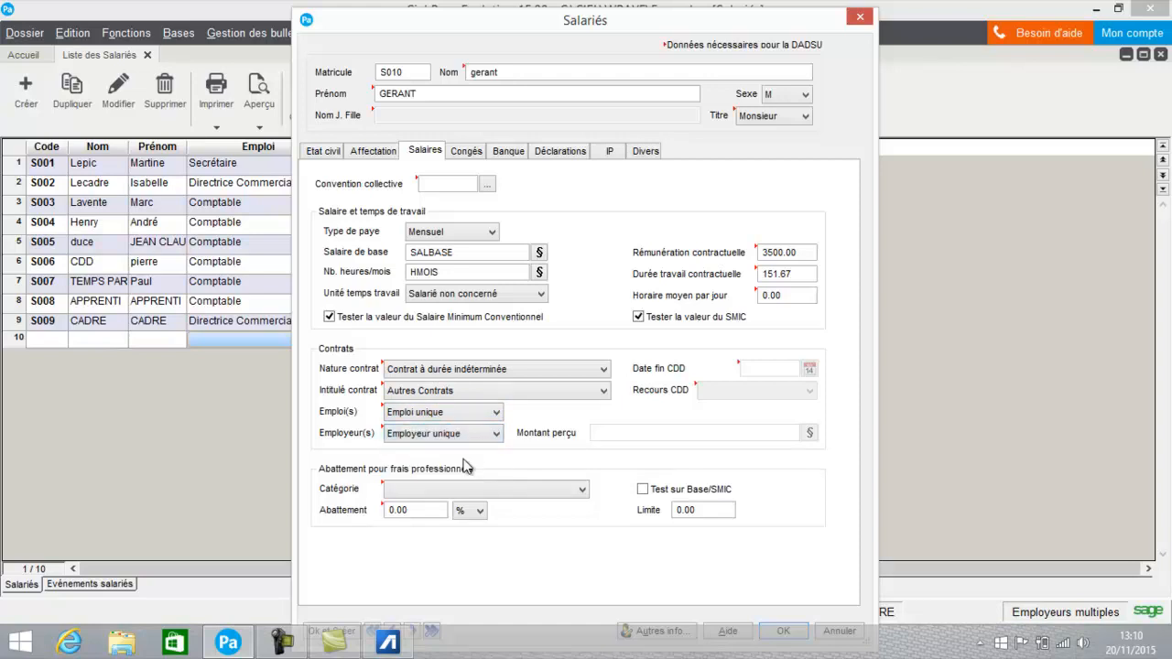
Leave the leave and bank details as they are and set the declaration Activité to Salarié non concerné.
click(467, 152)
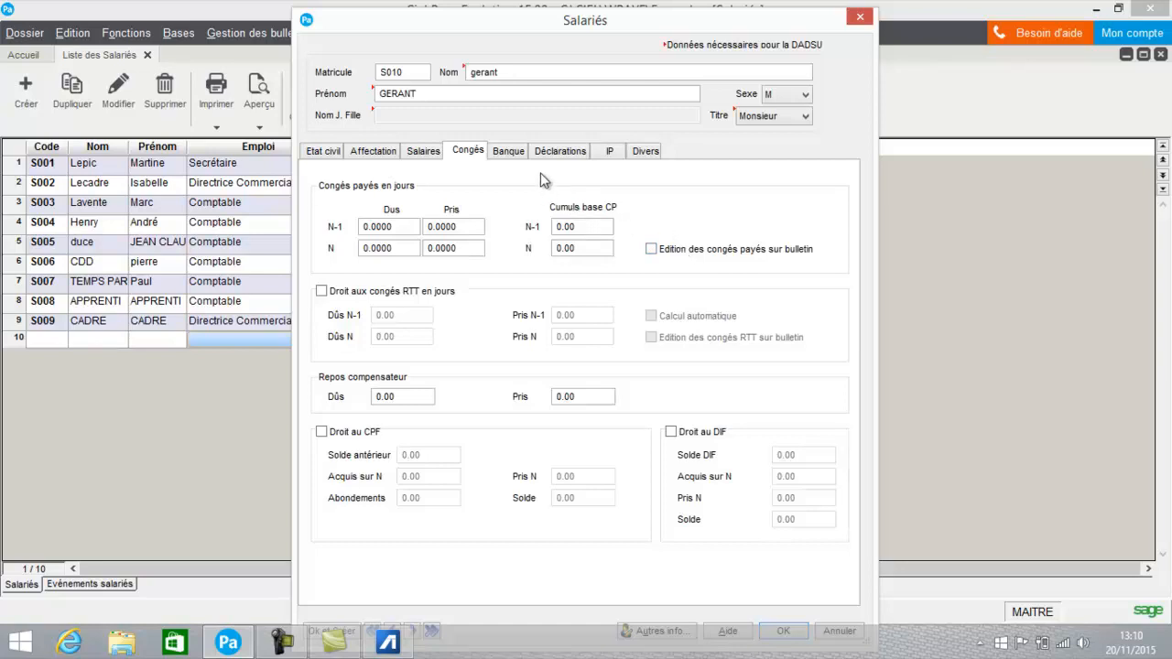
click(510, 158)
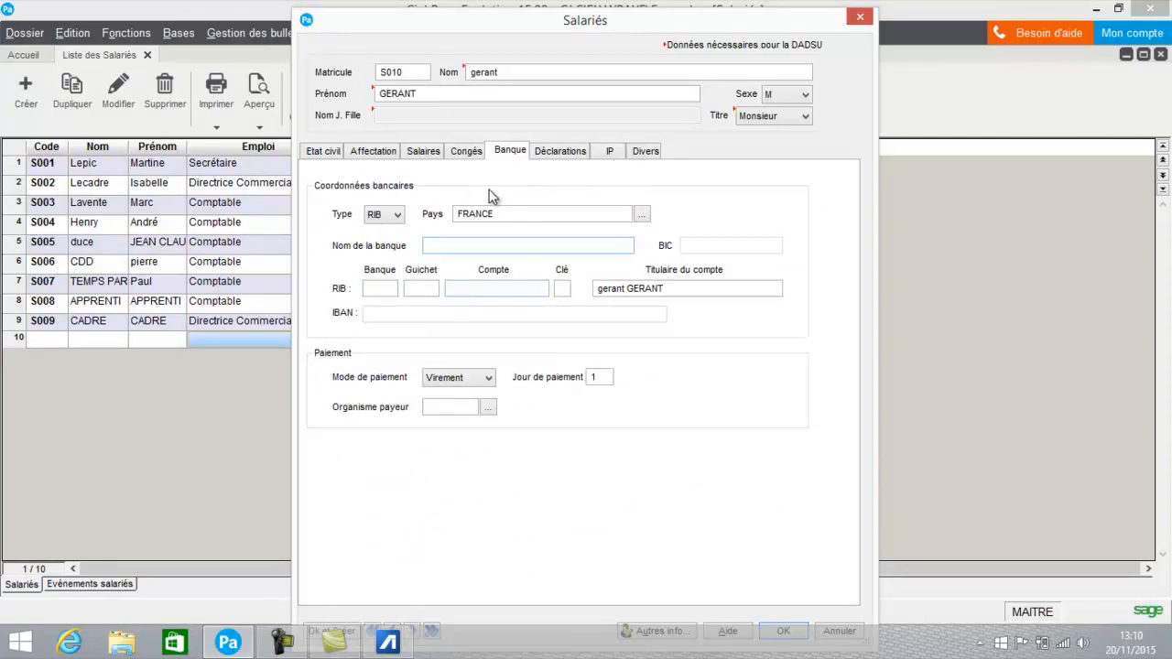
click(565, 155)
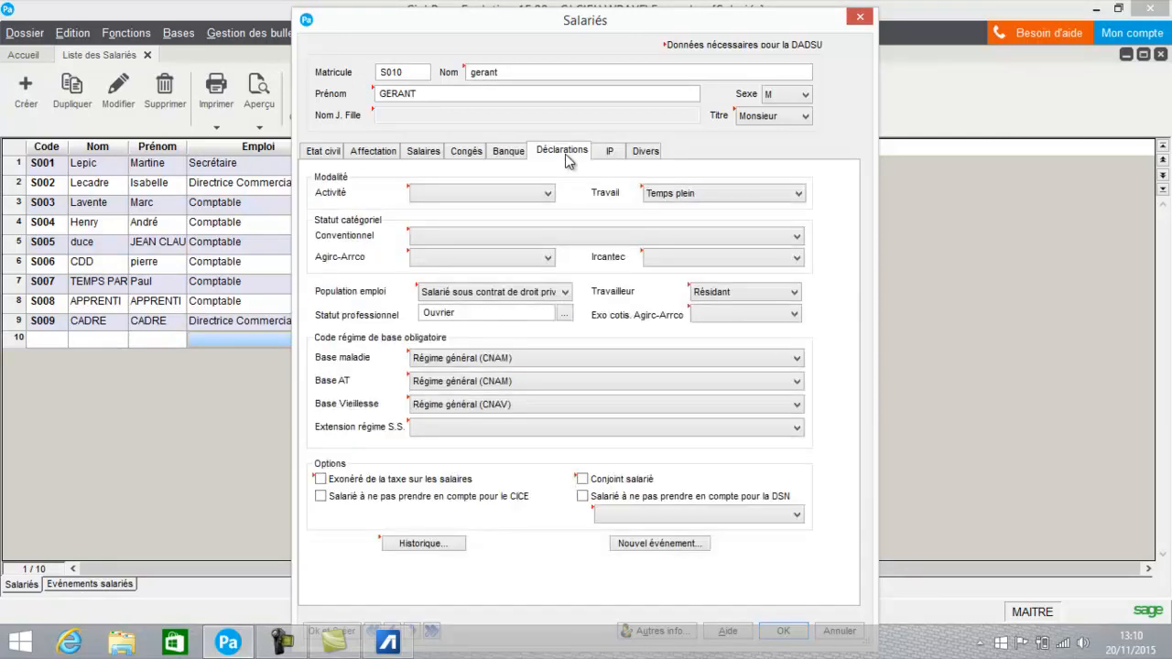
click(501, 198)
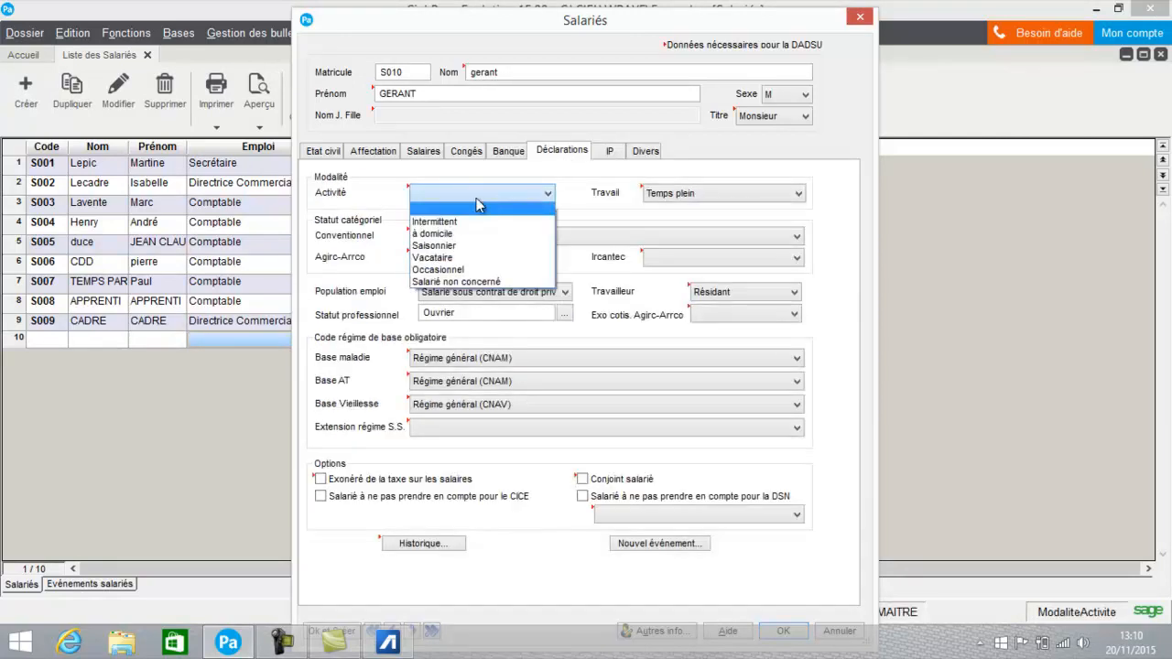
click(478, 282)
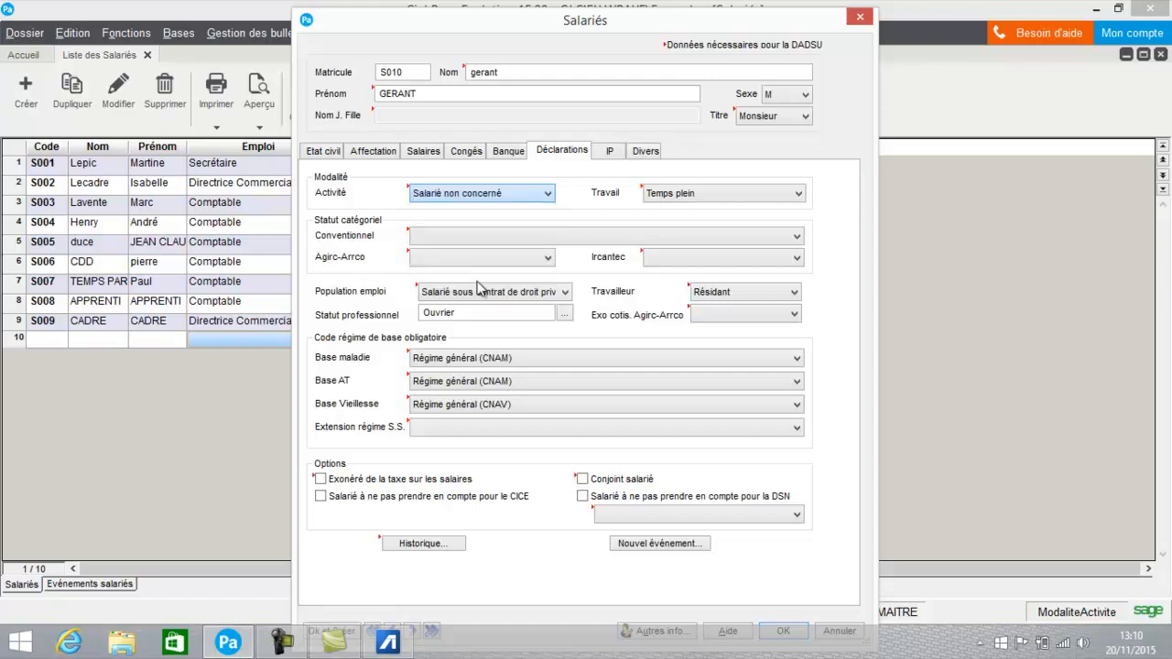
Set the conventional status to Cadre dirigeant (votant au collège employeur des élections prud'hommales) and the Agirc-Arrco status to Cadre (art. 4 et 4bis).
click(651, 237)
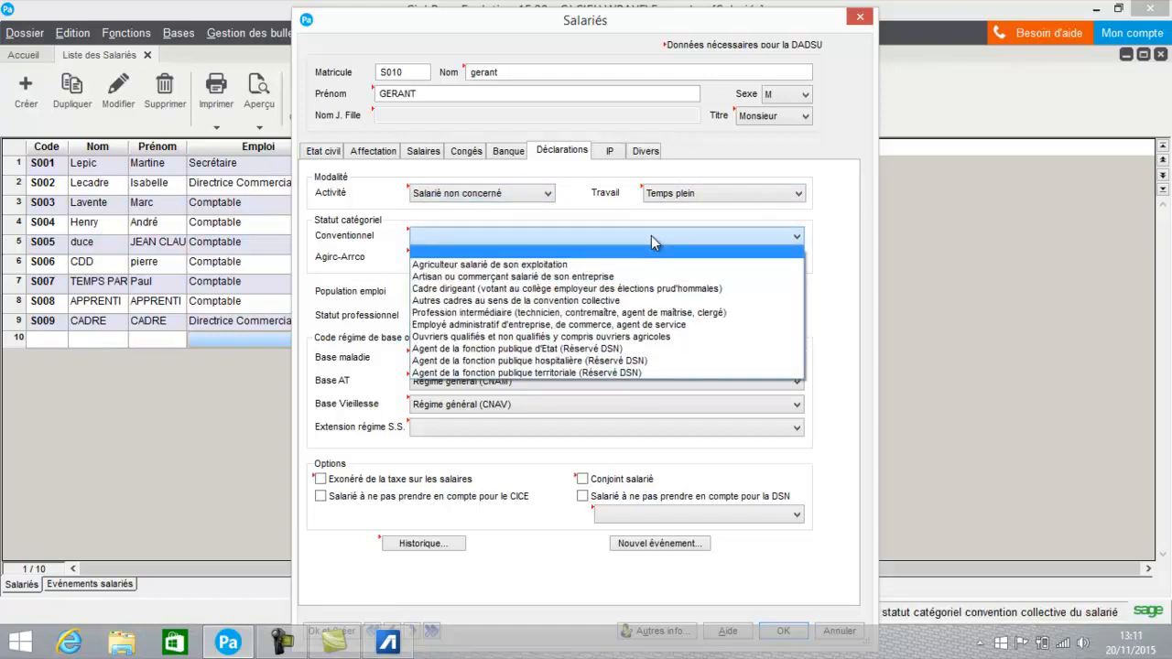
click(629, 292)
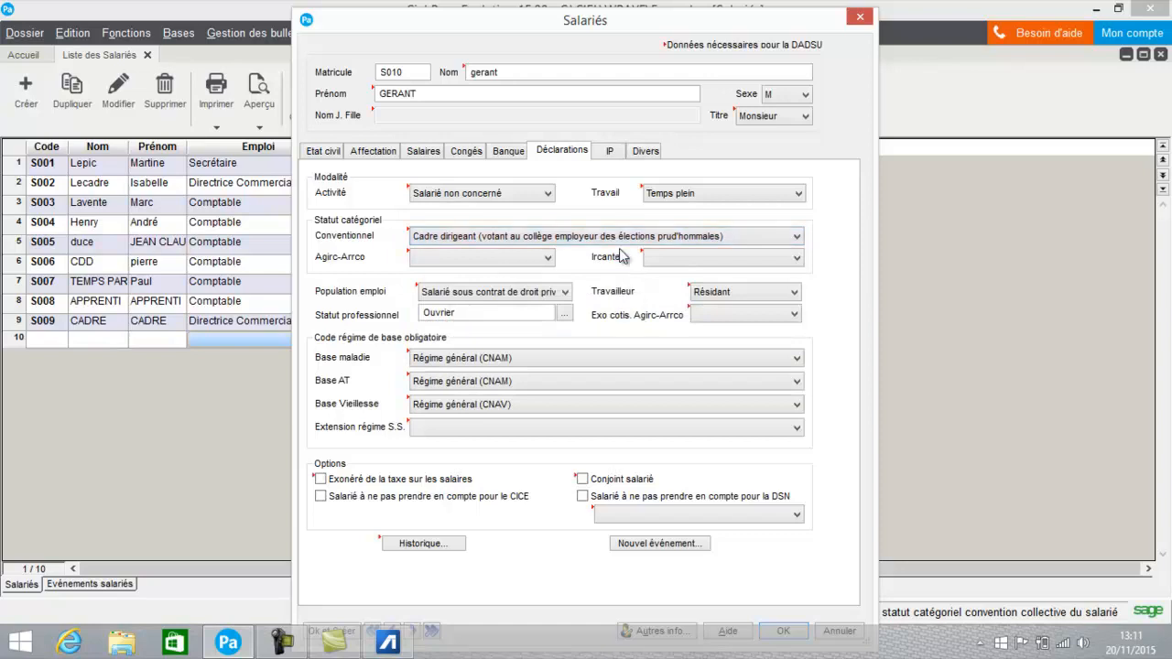
click(521, 265)
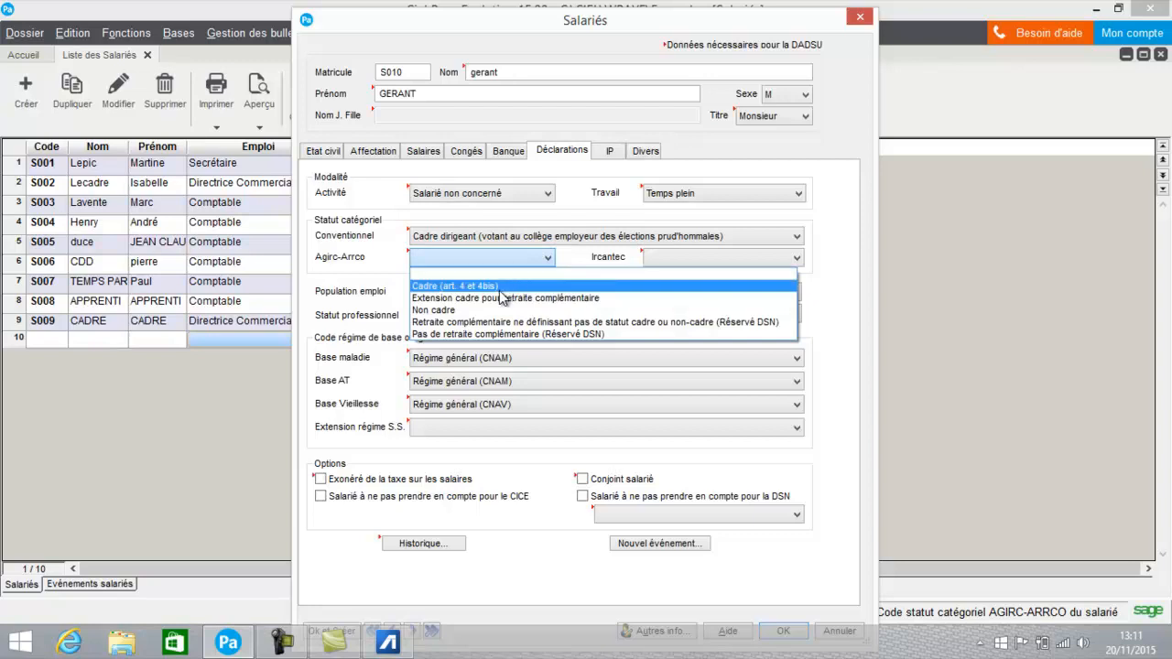
click(501, 290)
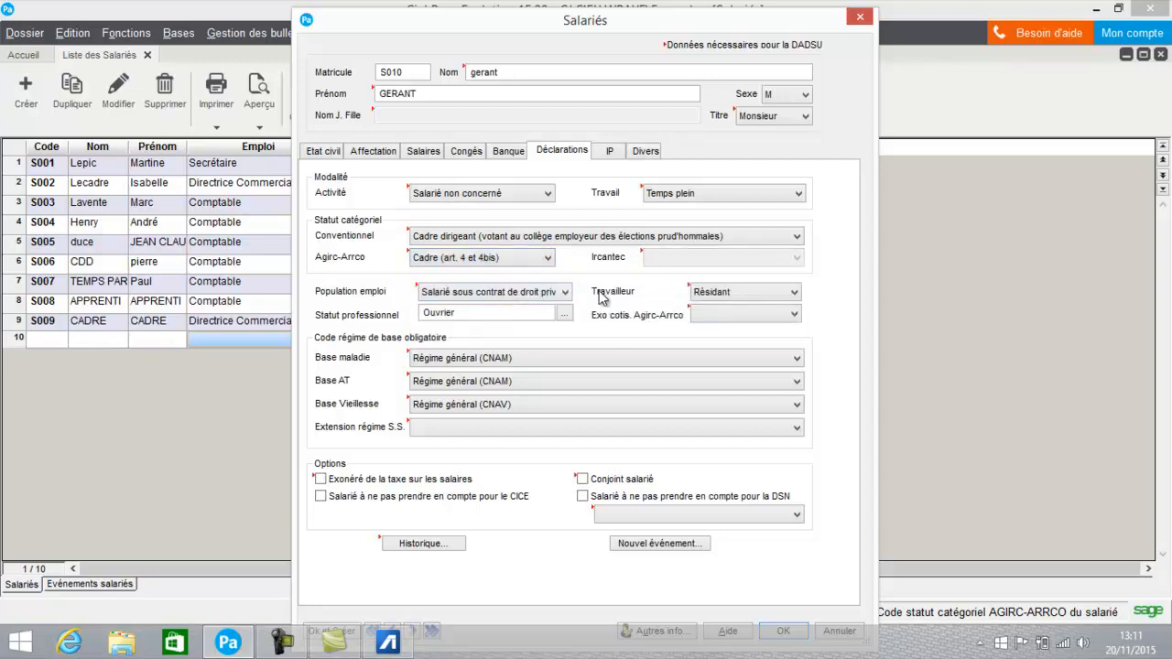
Set the Statut professionnel to Dirigeant and leave the Agirc-Arrco contribution exemption blank.
click(565, 313)
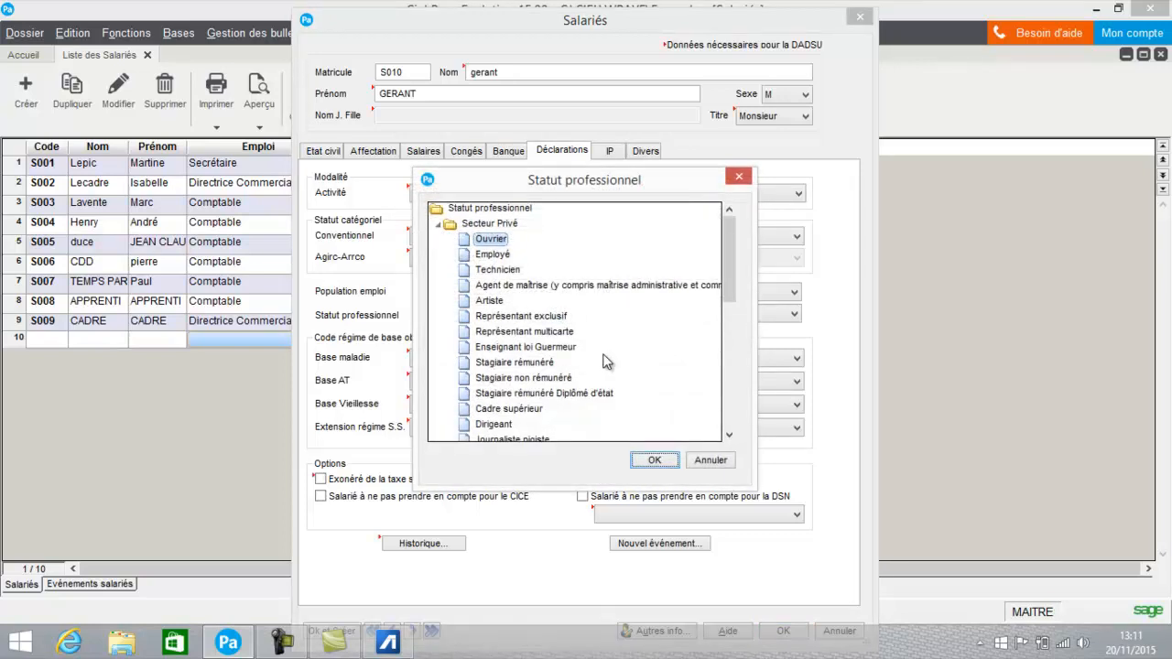
click(509, 424)
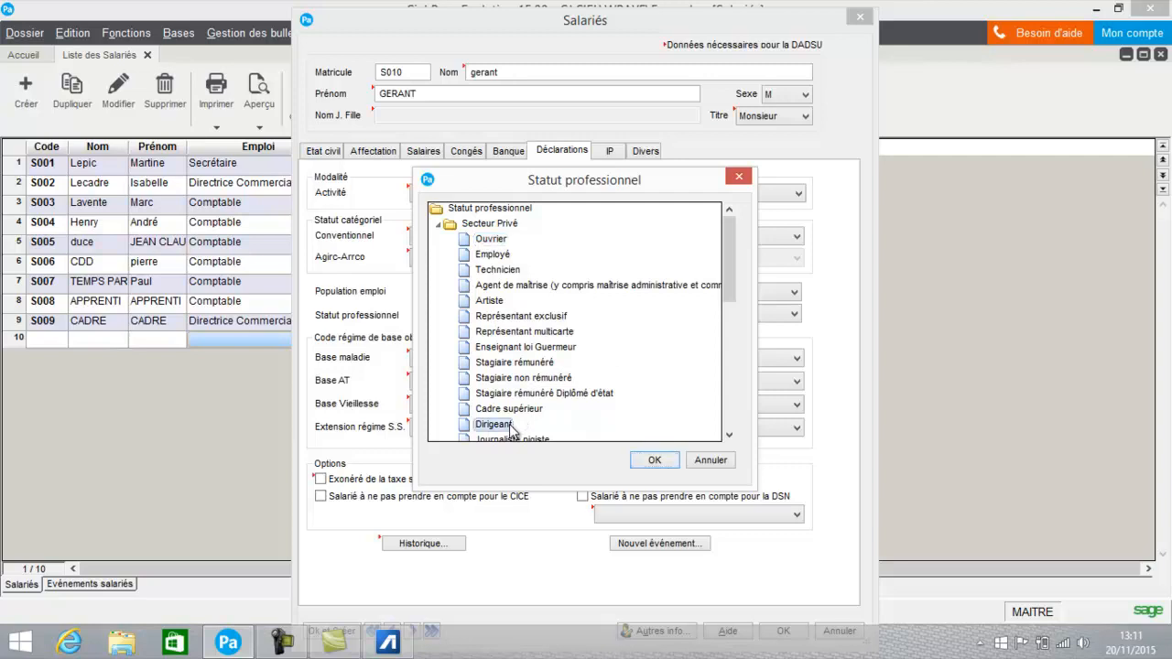
click(664, 460)
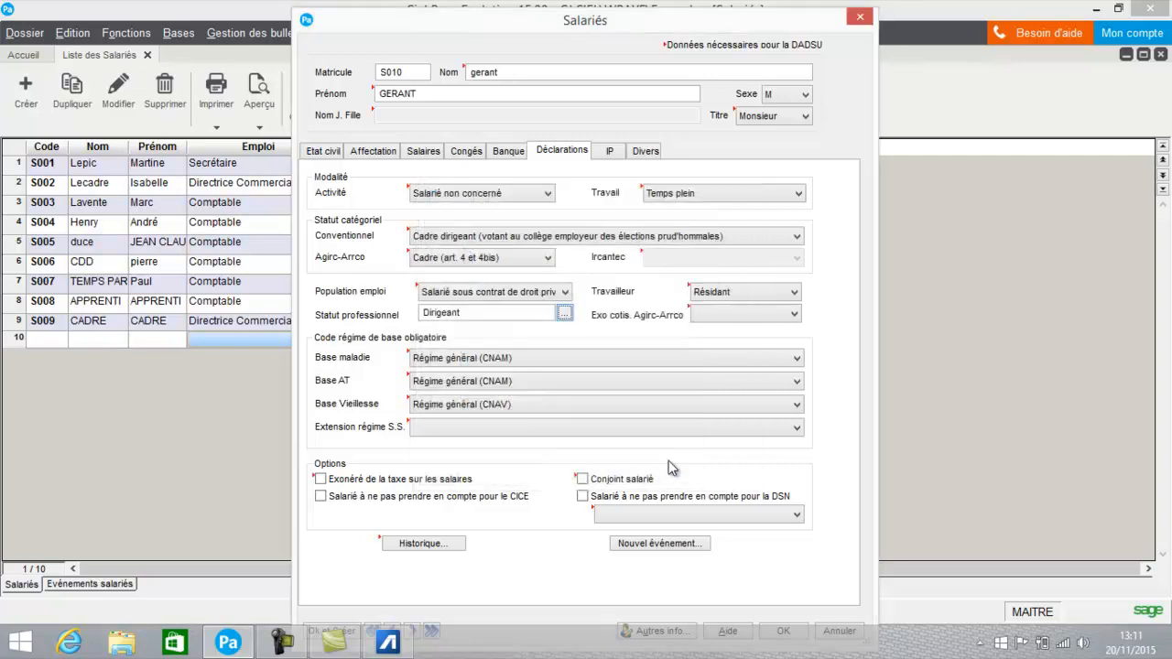
click(707, 322)
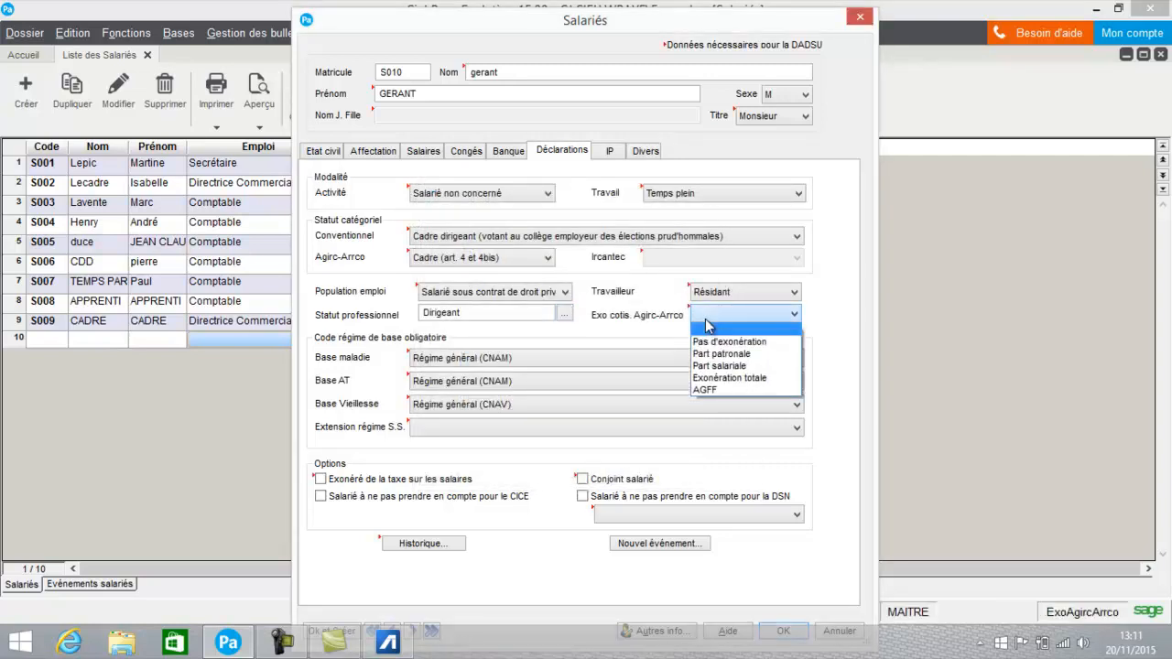
click(604, 327)
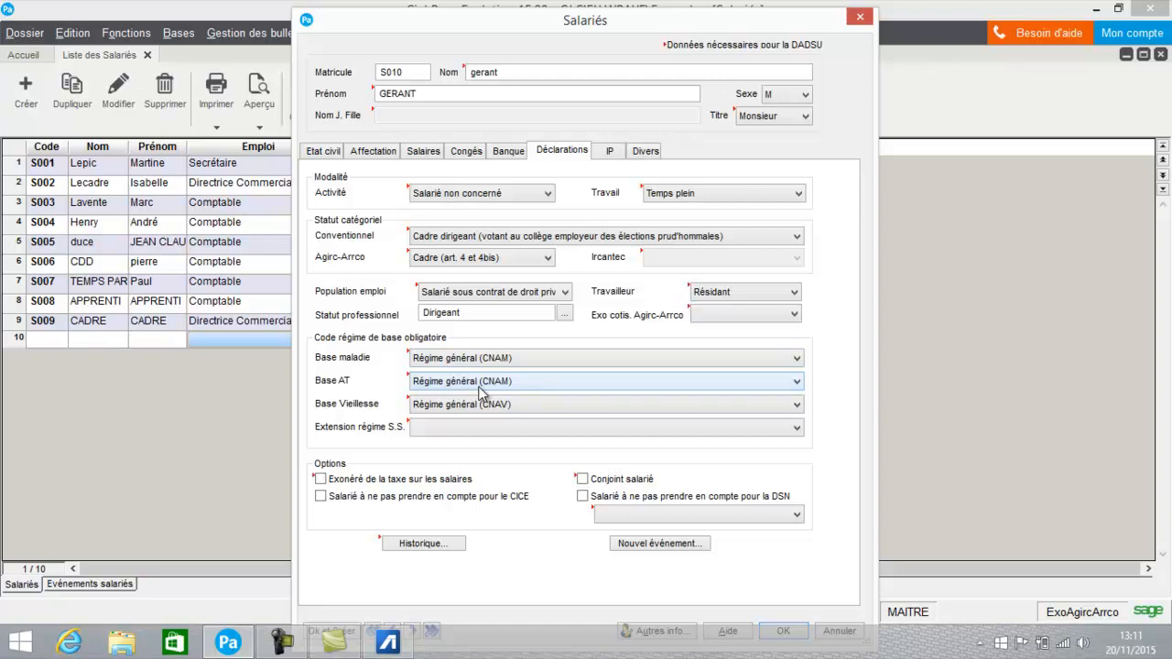
Add the IP contract CT00004 (Contrat santé) to the employee record.
click(614, 152)
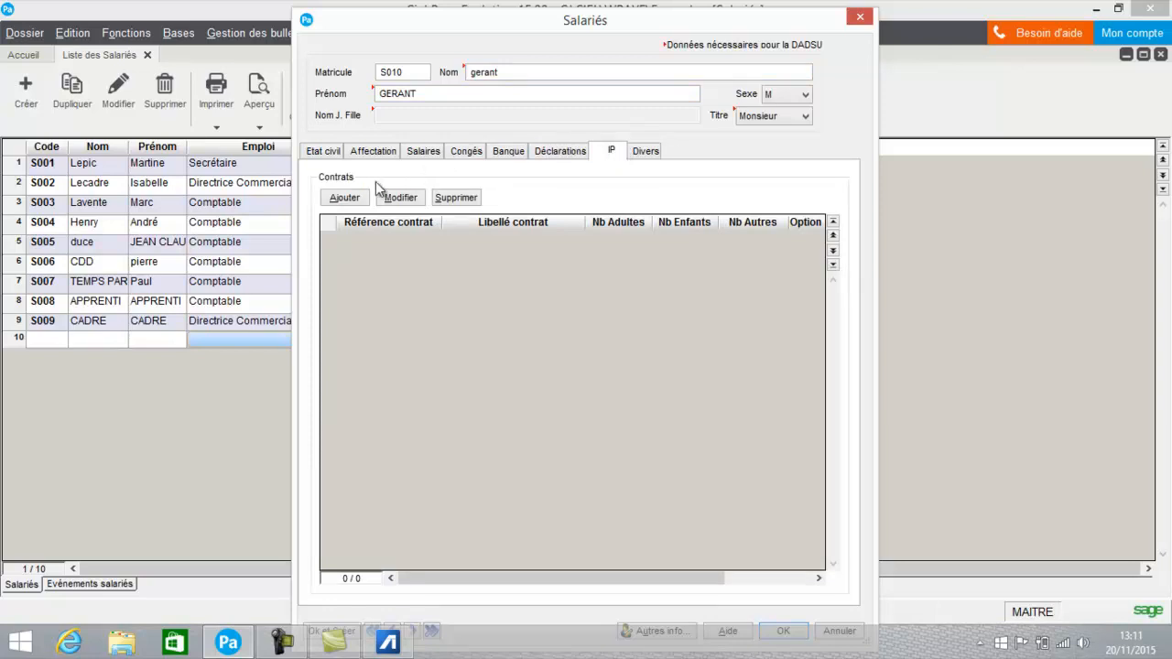
click(346, 199)
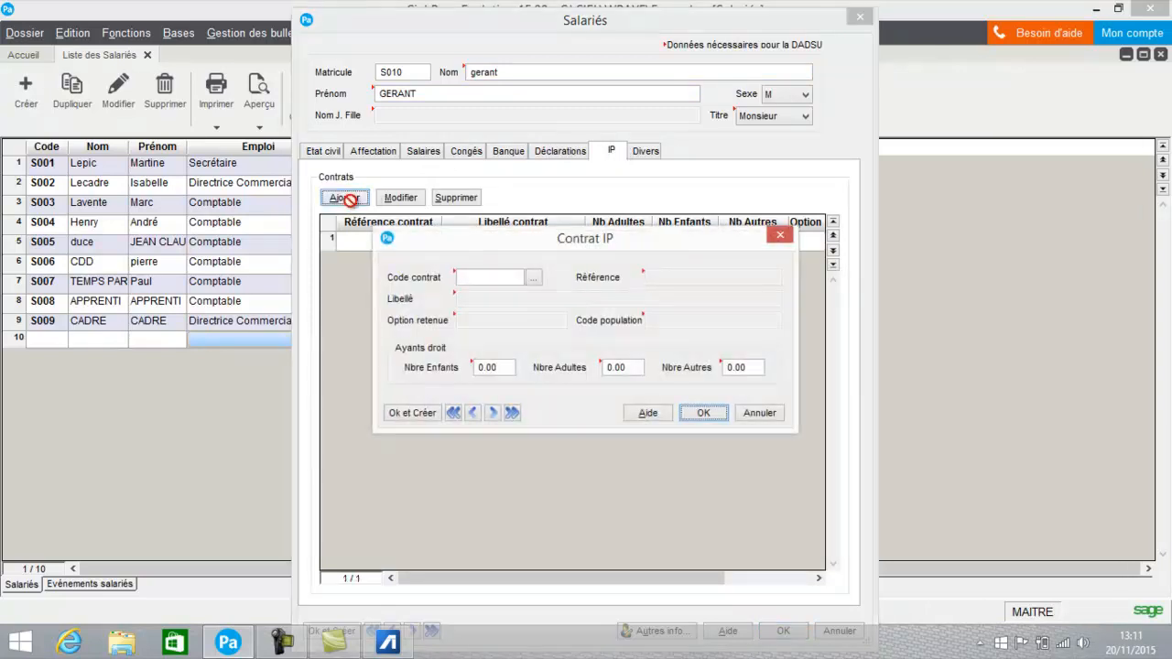
click(535, 279)
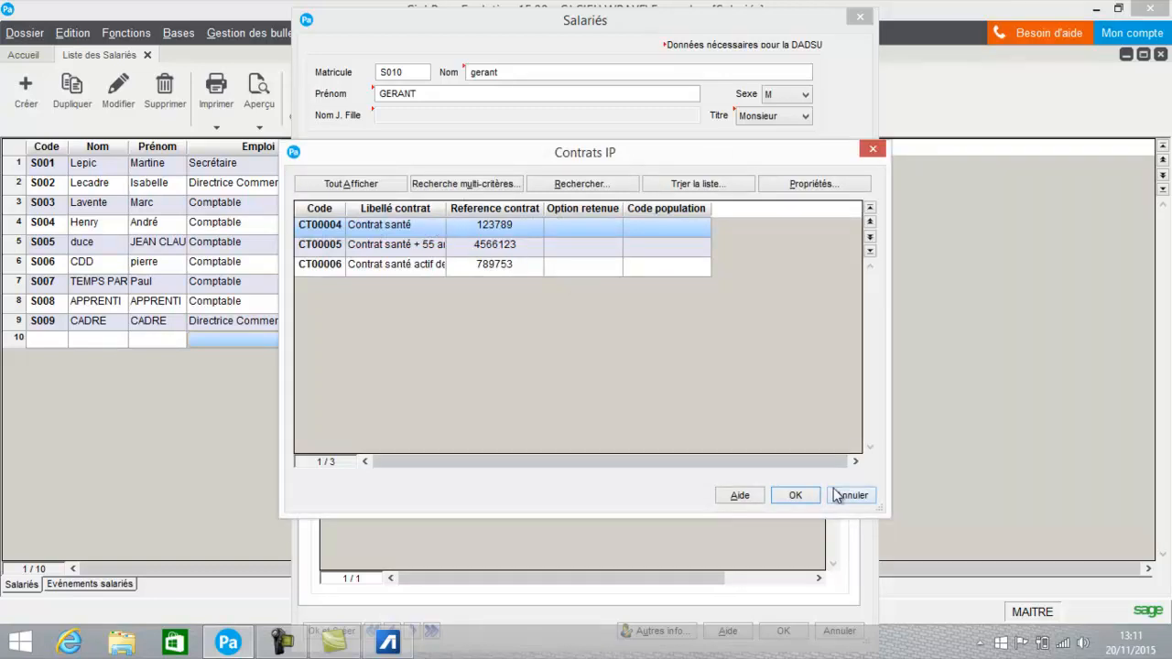
click(802, 495)
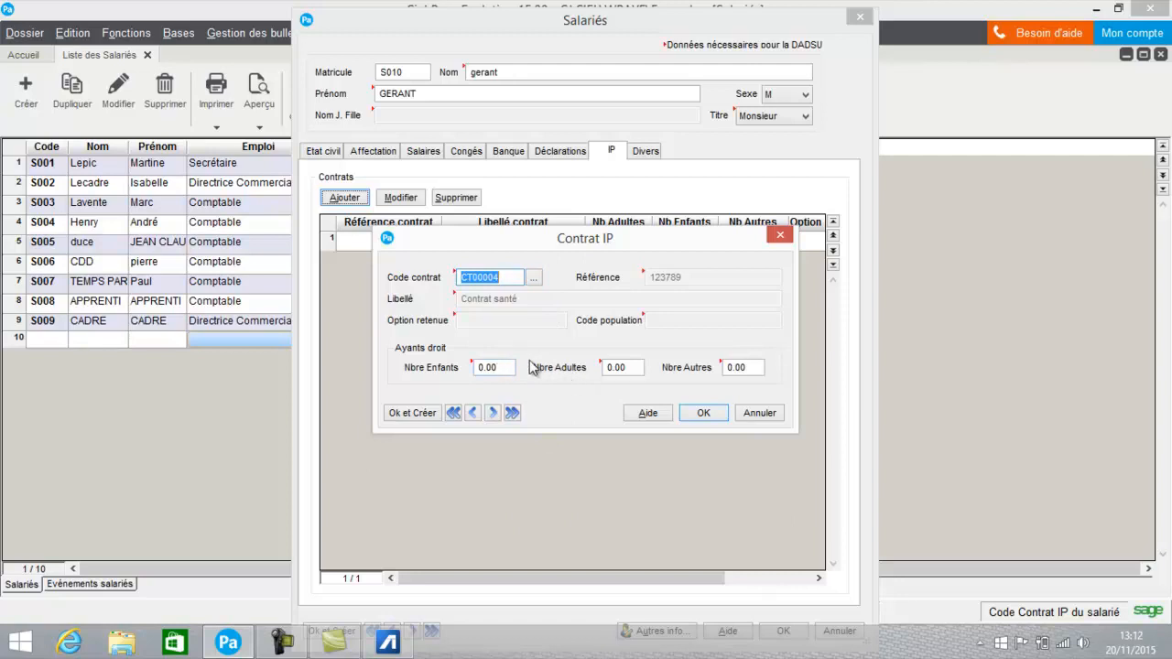
click(709, 417)
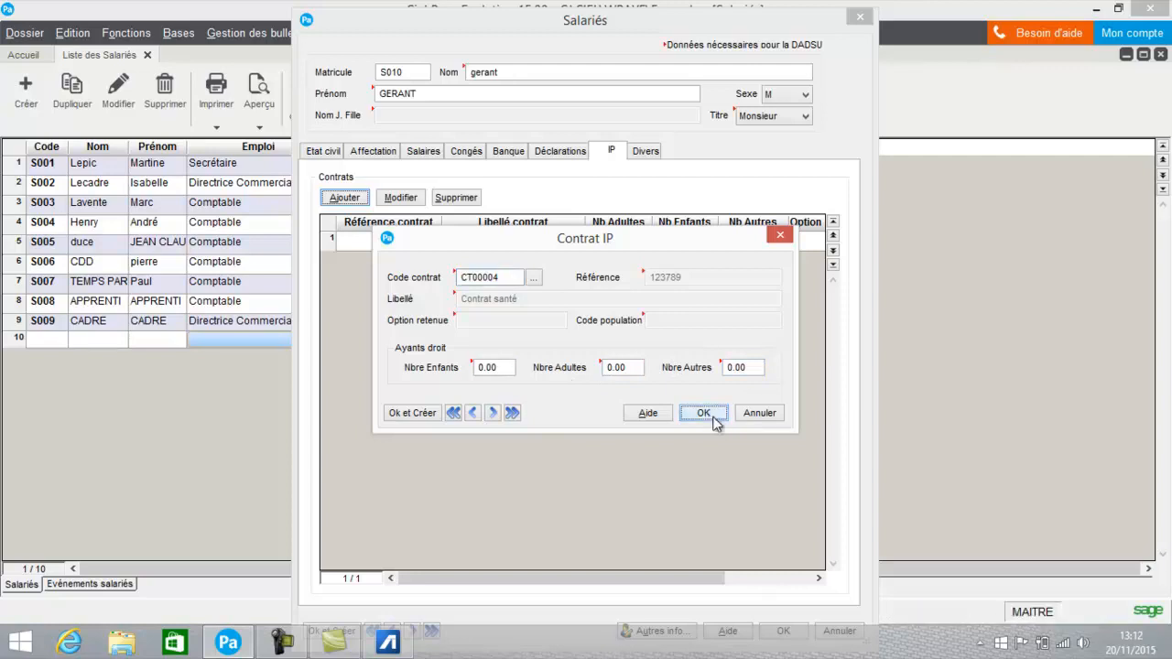
Check the accounting accounts in the employee's miscellaneous details and save the employee record.
click(648, 153)
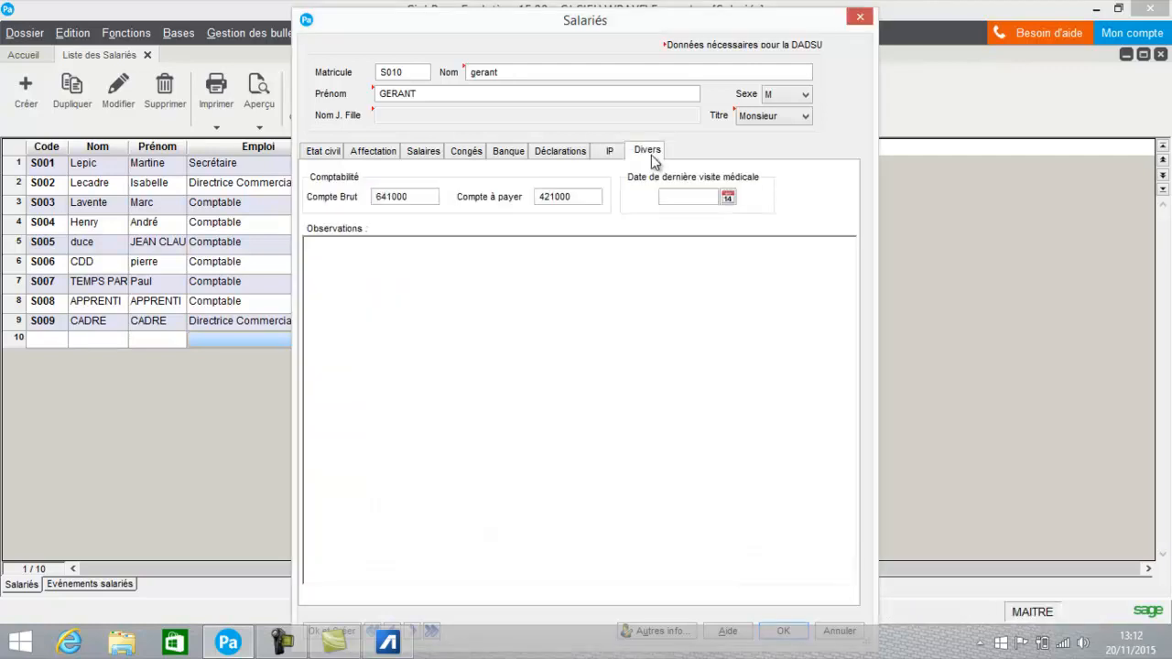
click(415, 195)
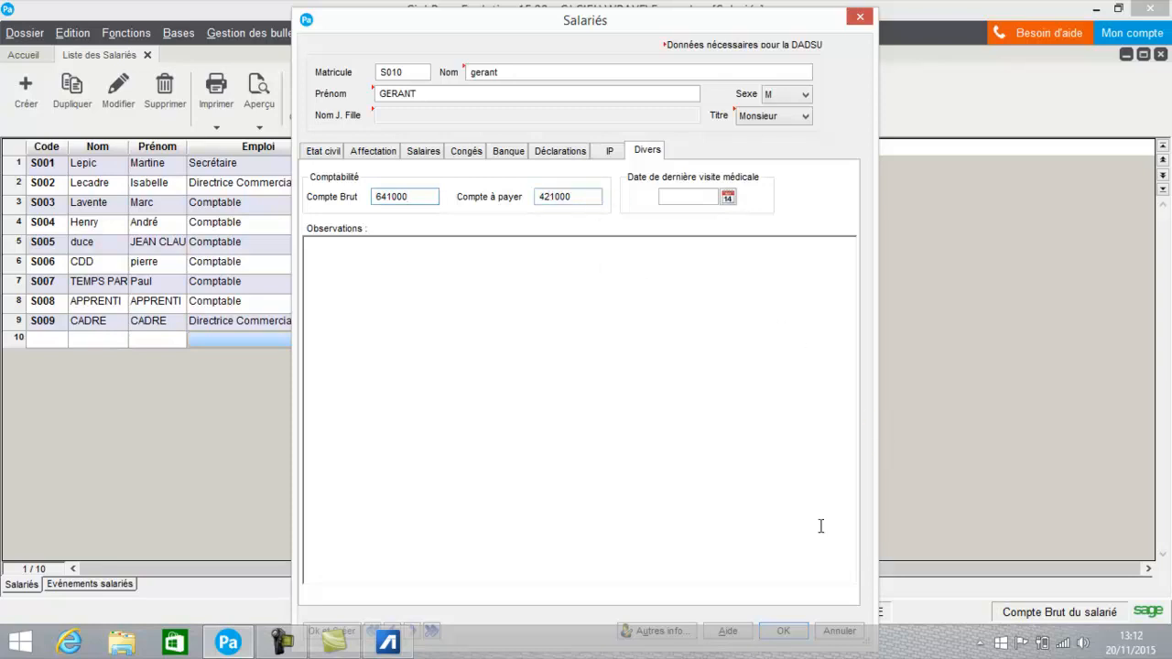
drag(797, 22, 797, 11)
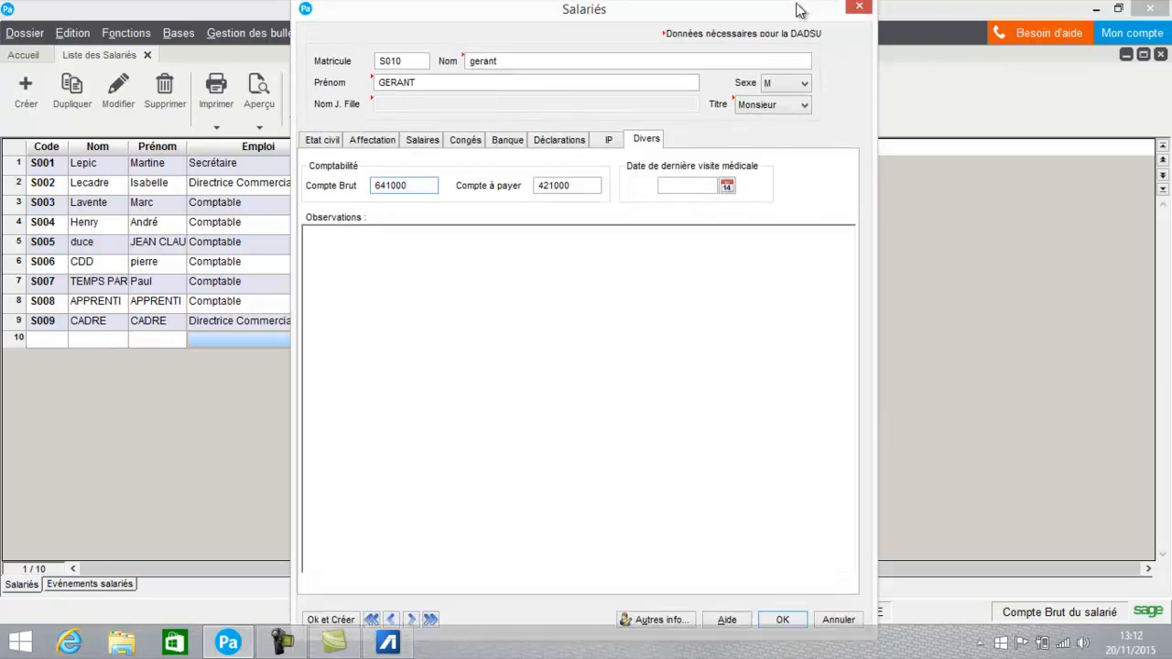
click(787, 621)
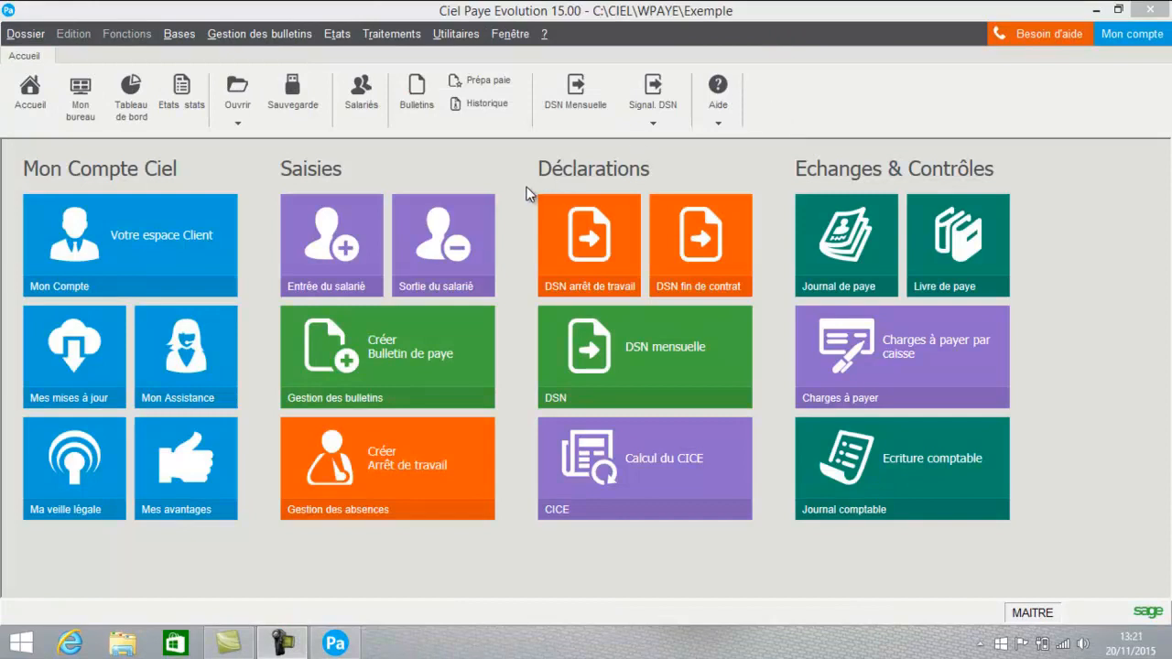
Open the list of payslips and show those for Novembre.
click(294, 32)
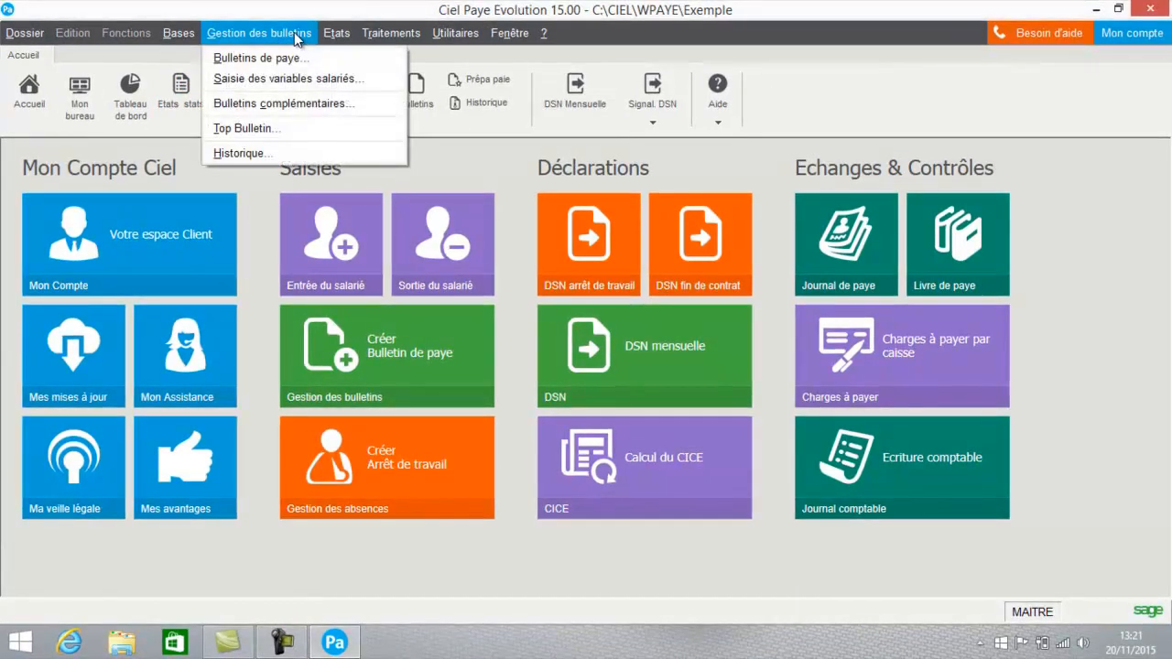
click(287, 58)
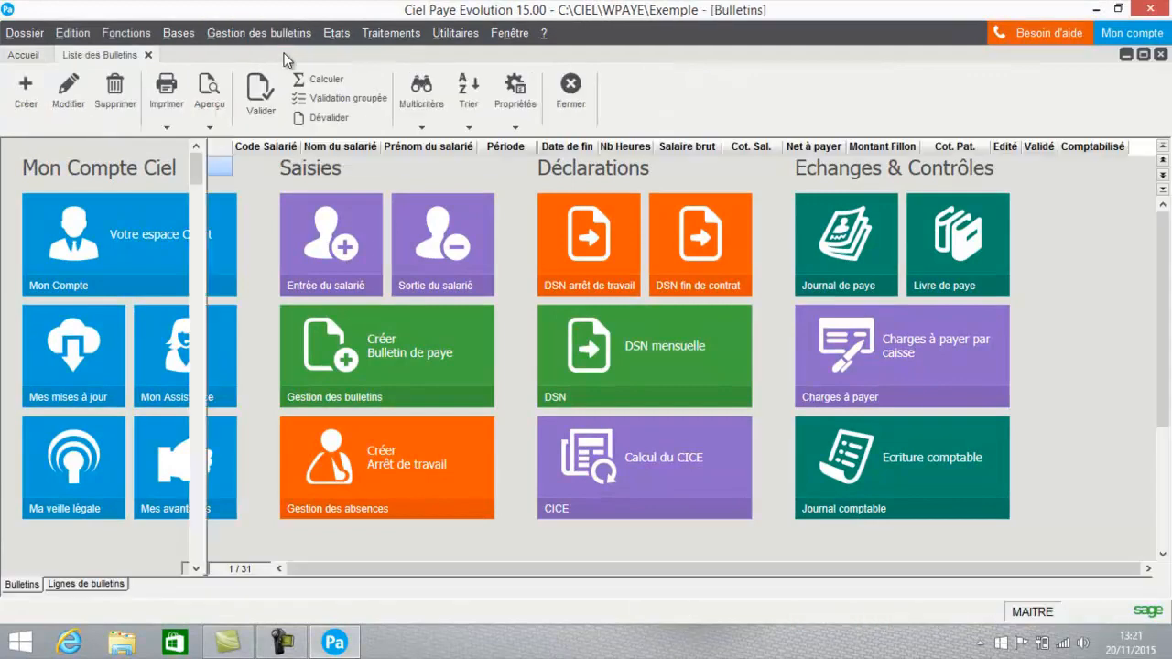
click(52, 314)
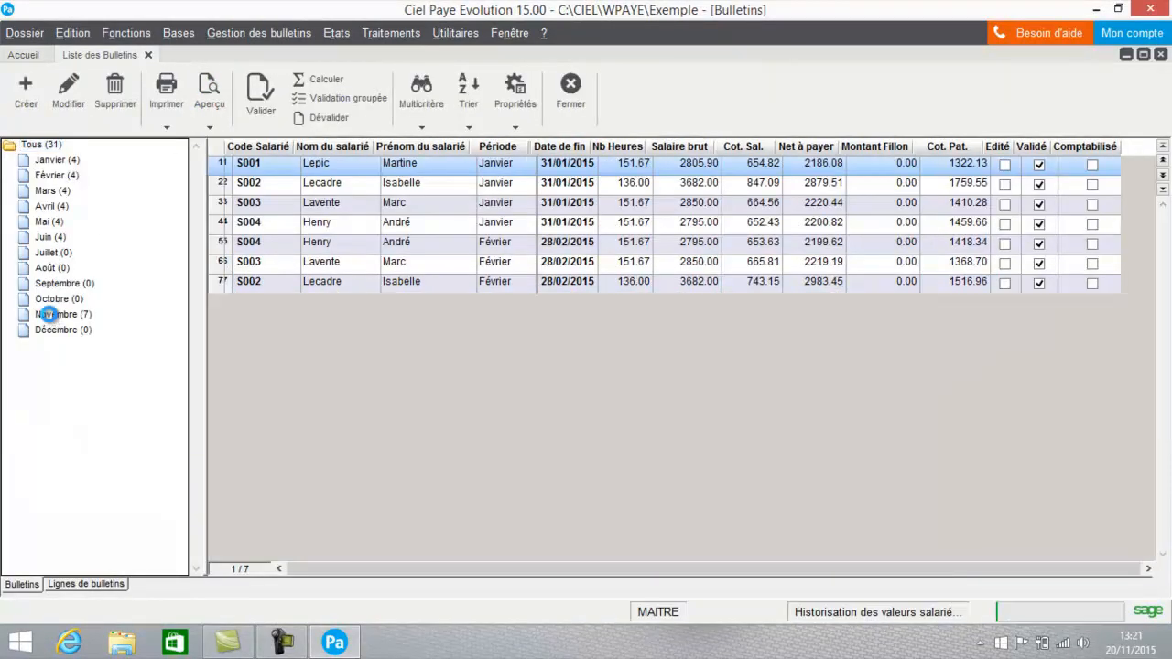
Create a November payslip for the gérant employee based on Profil salarié.
click(25, 94)
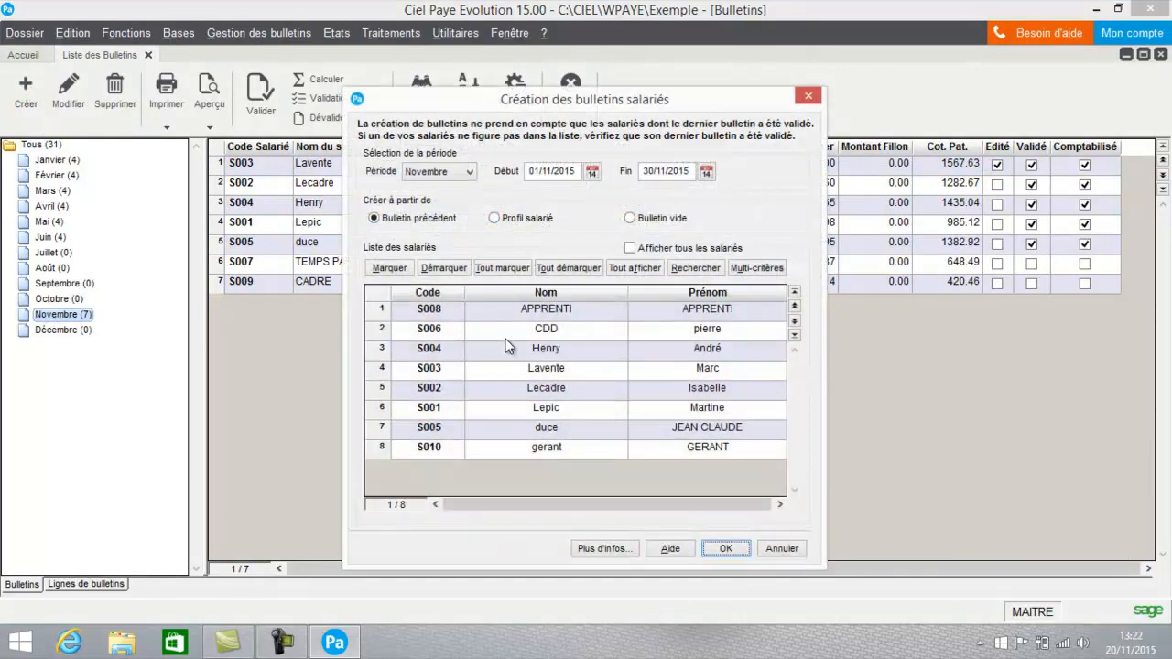
click(487, 450)
click(508, 218)
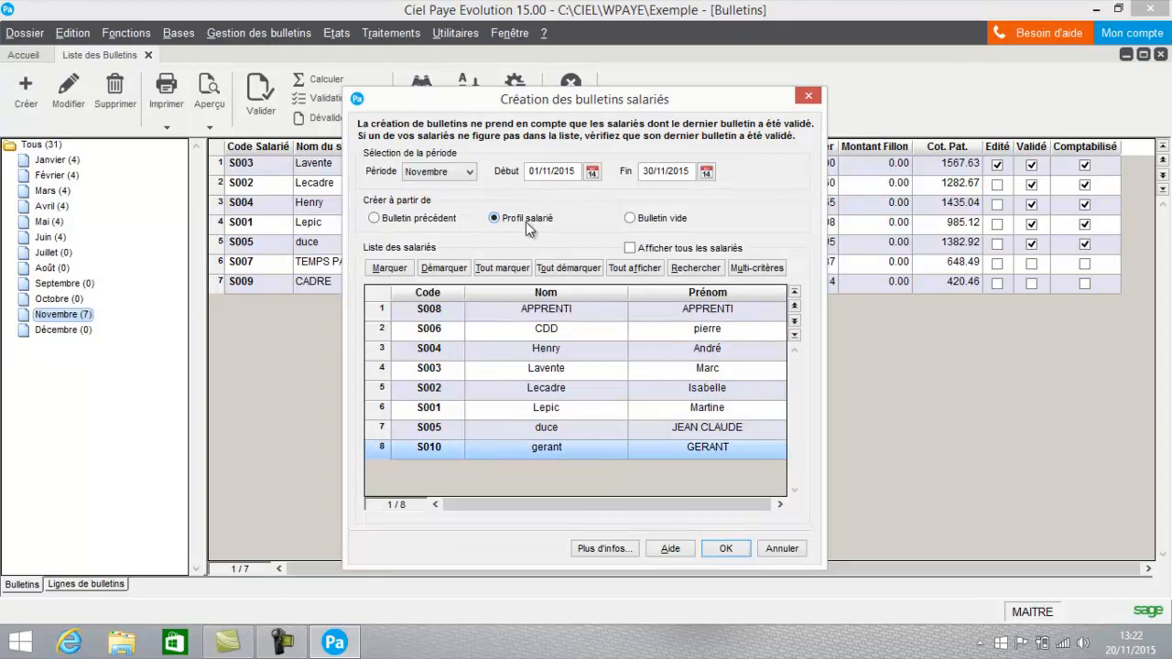
click(726, 547)
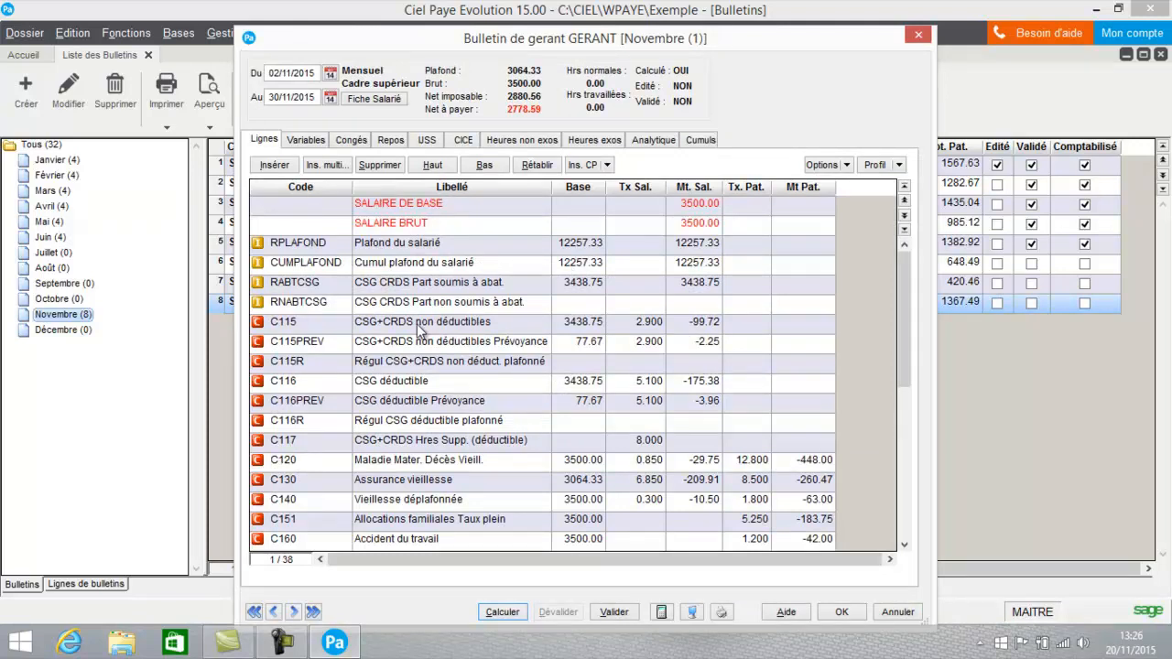
Examine the contribution lines of the gérant's November payslip and save the payslip.
click(905, 544)
click(904, 544)
click(905, 544)
click(904, 544)
click(905, 544)
click(904, 544)
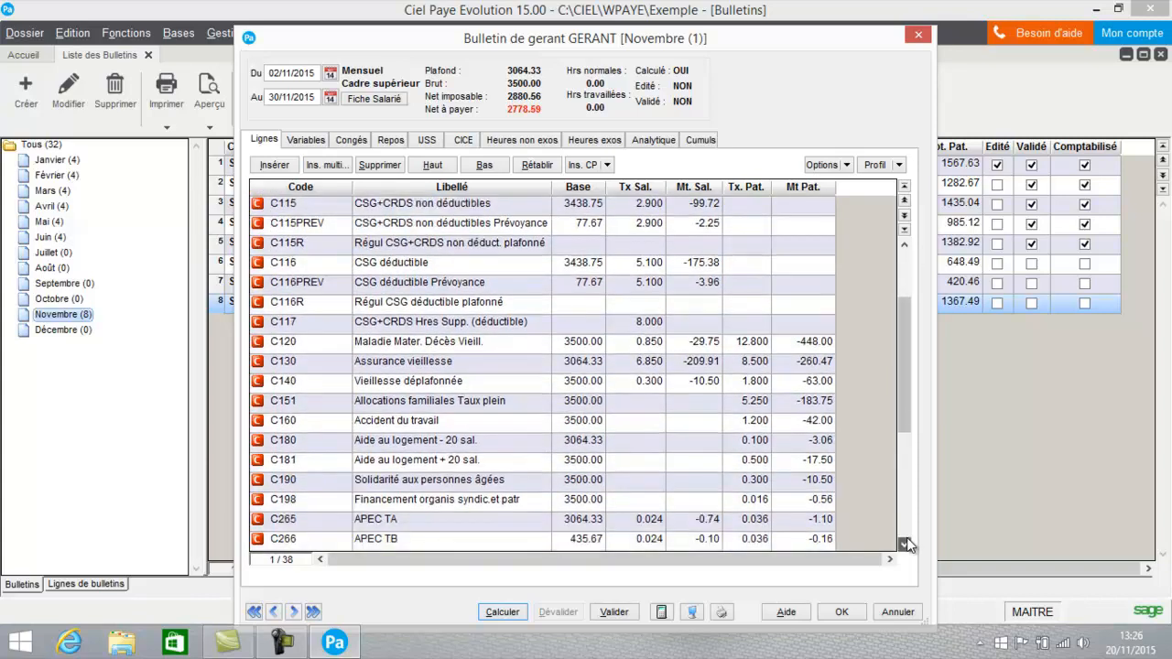
click(905, 544)
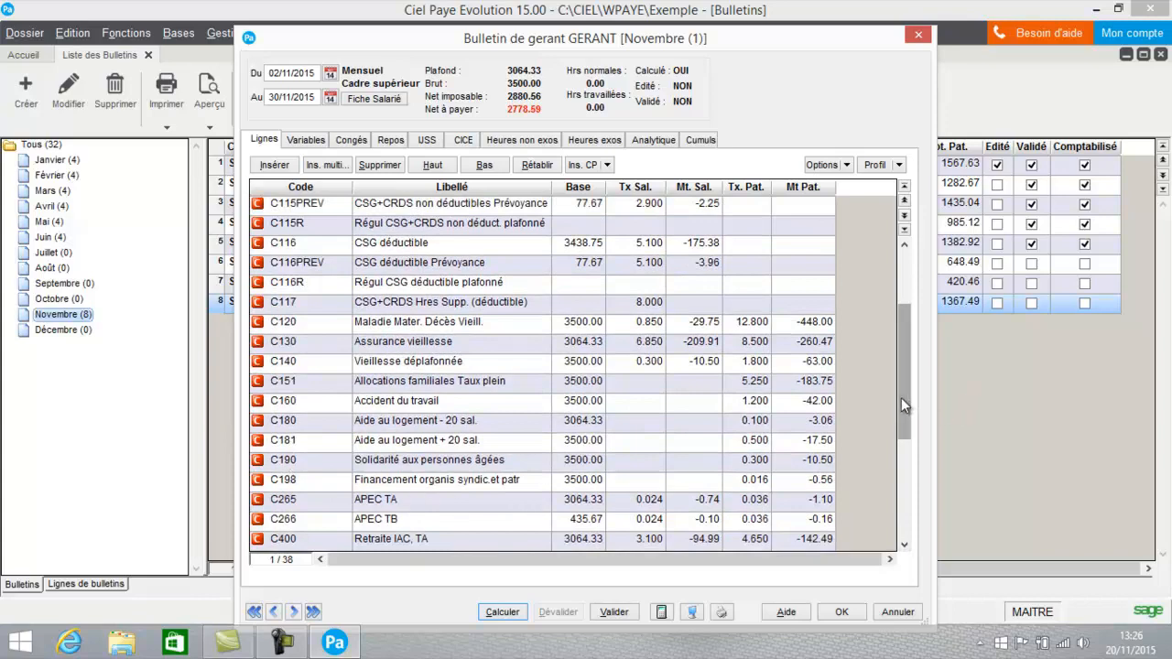
drag(901, 397, 907, 443)
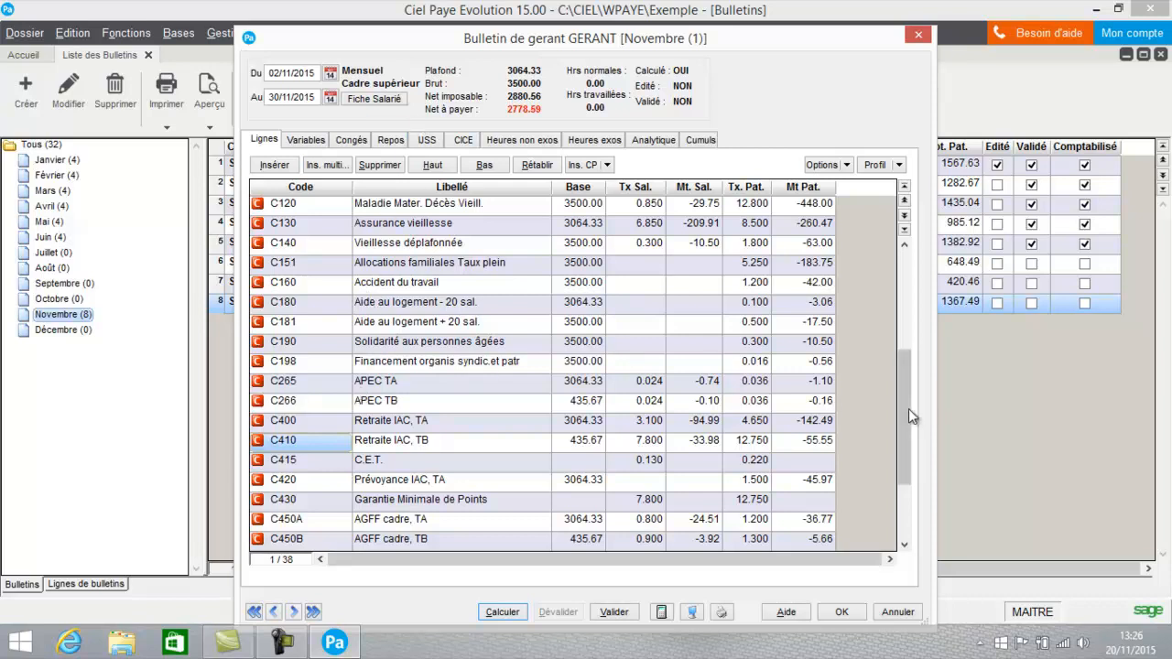
drag(908, 408, 901, 349)
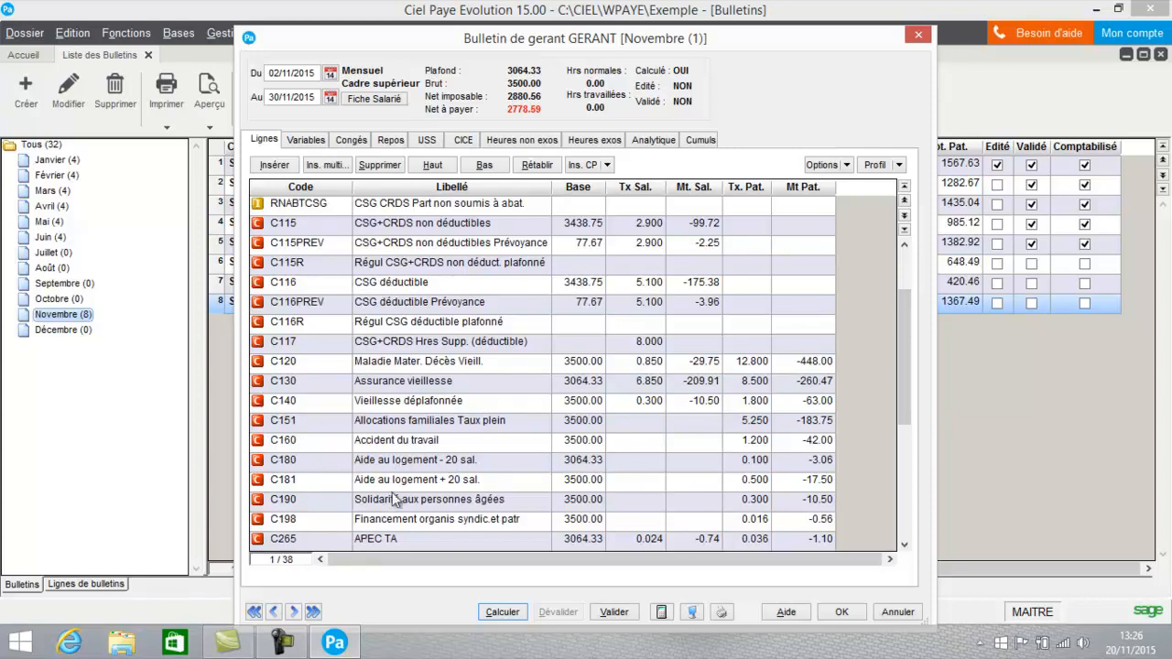
click(906, 546)
click(906, 547)
click(842, 611)
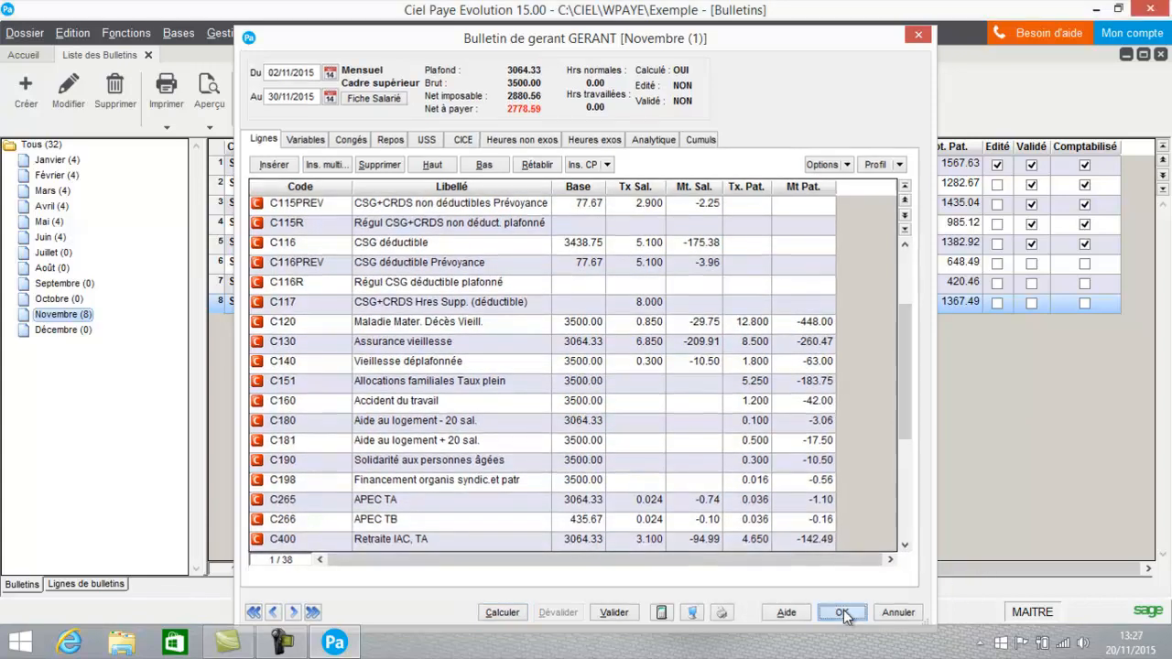